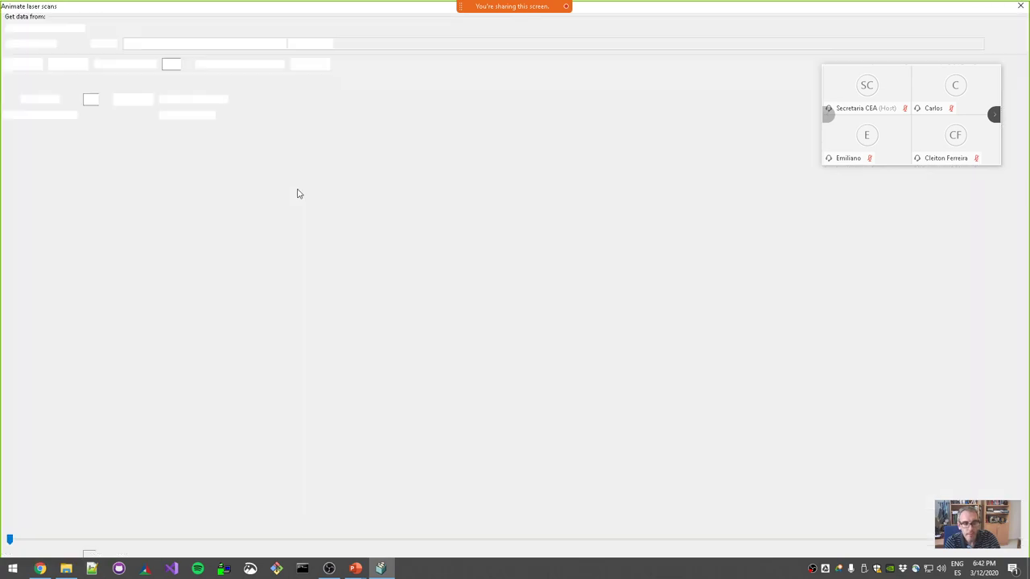
# Advance the laser scan animation to about the middle of the dataset and close both the animation and RawlogViewer
pyautogui.moveTo(11, 540); pyautogui.dragTo(439, 539)
pyautogui.click(309, 66)
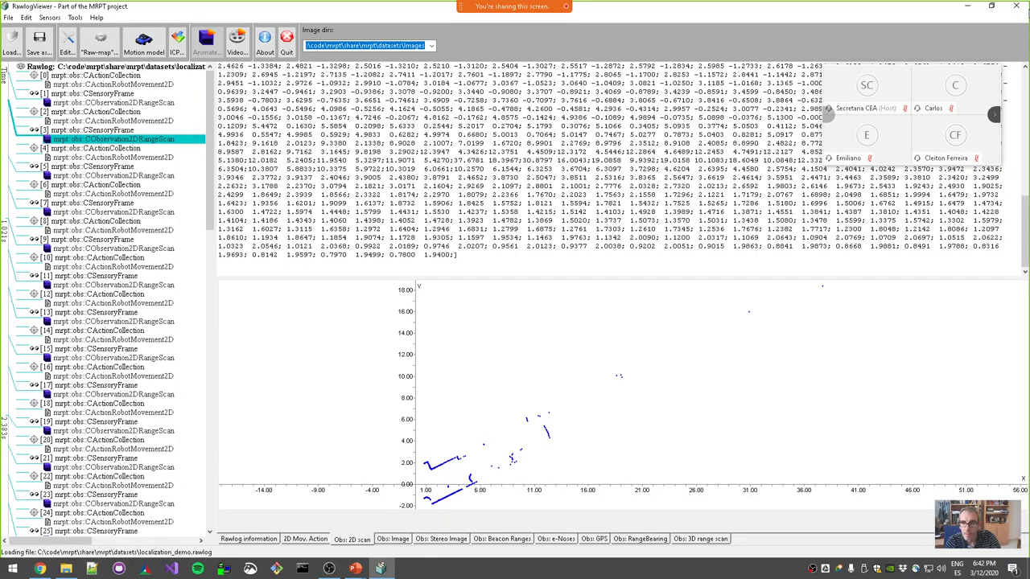
pyautogui.click(1016, 7)
# Switch to the PowerPoint slide show to review the practical exercise slide, and return to the datasets folder in File Explorer
pyautogui.click(354, 568)
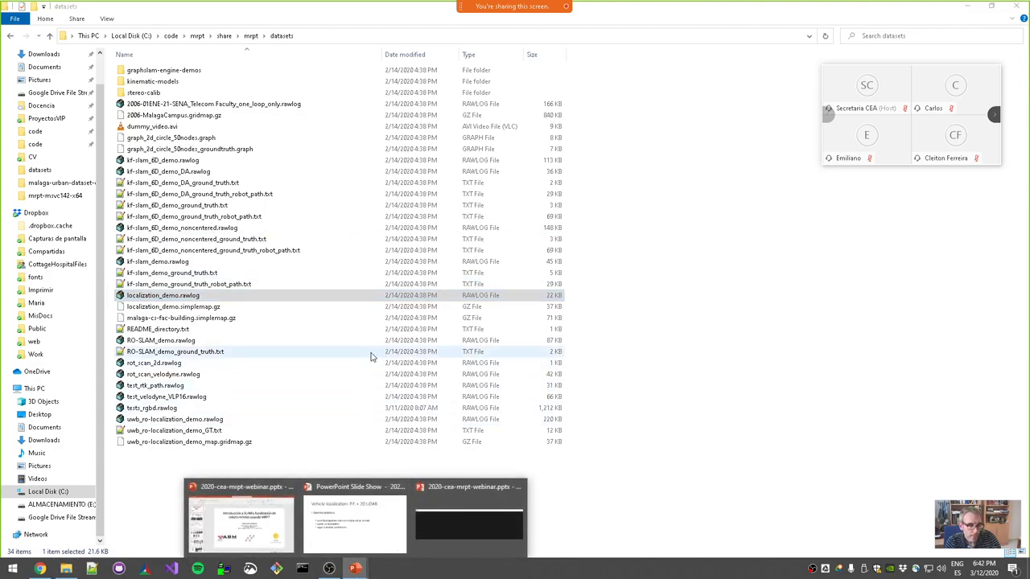
pyautogui.click(355, 521)
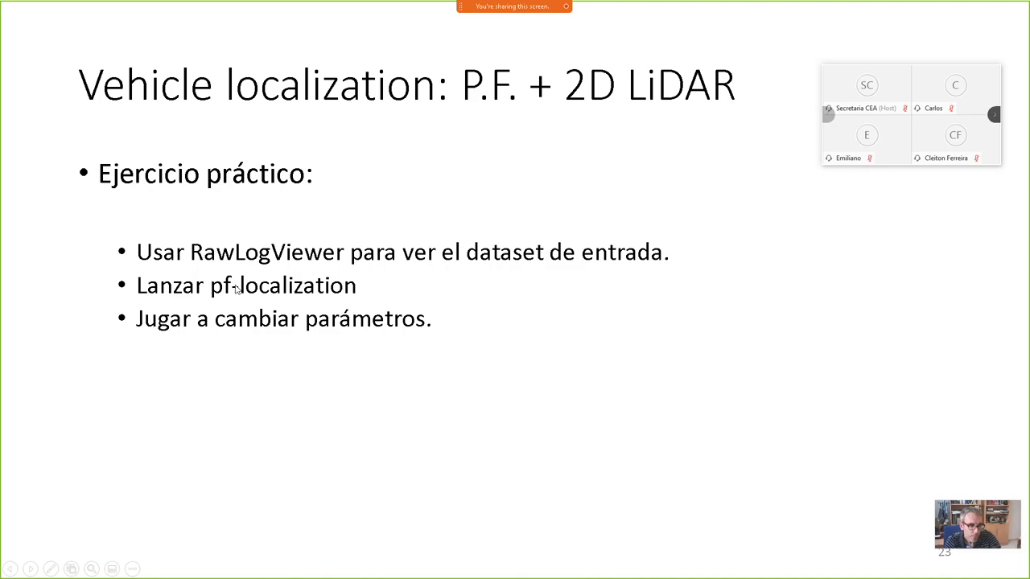
pyautogui.hotkey('alt', 'Tab')
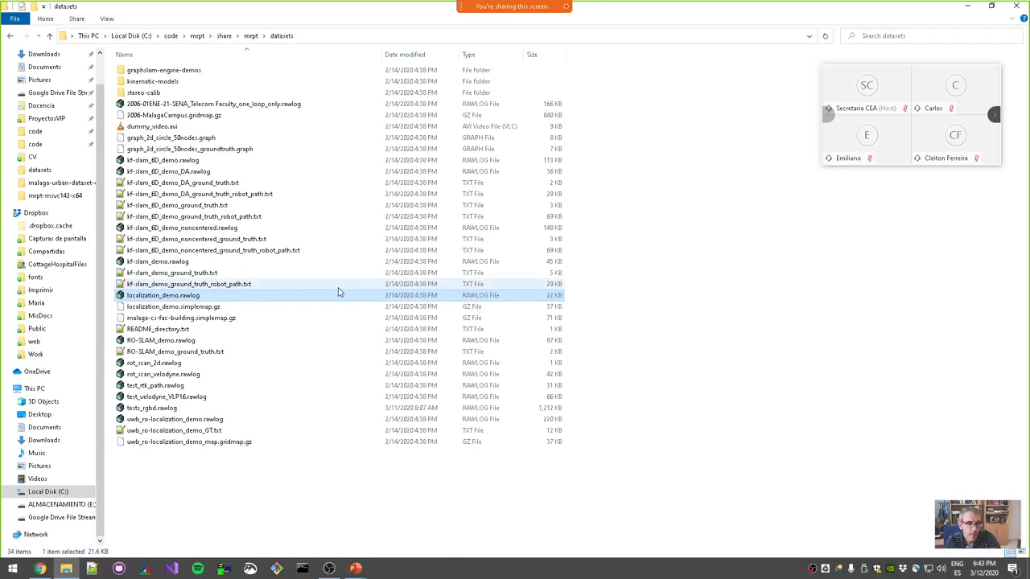
# Go up to the mrpt folder and open the pf-localization folder inside config_files
pyautogui.click(251, 35)
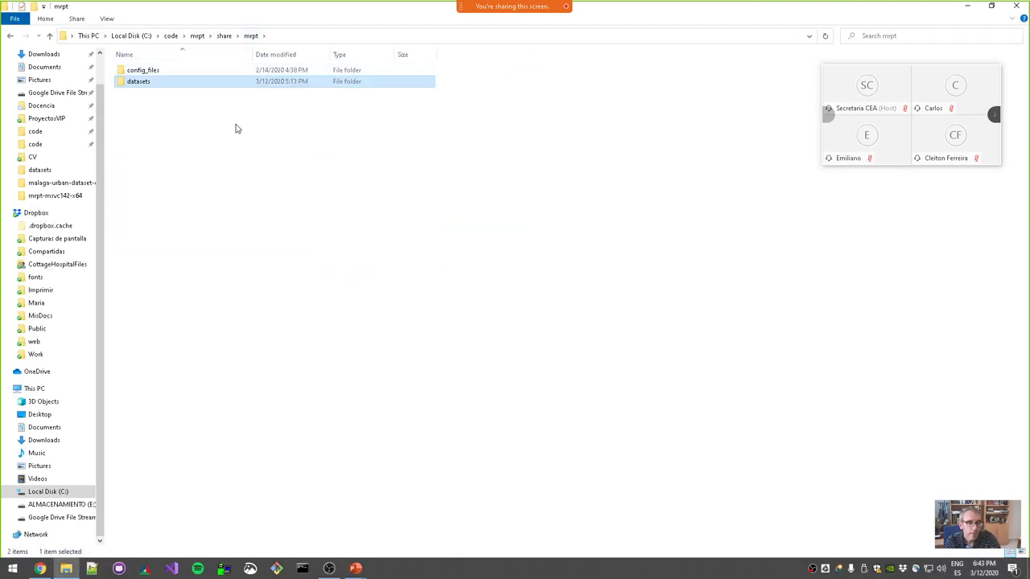
pyautogui.doubleClick(173, 72)
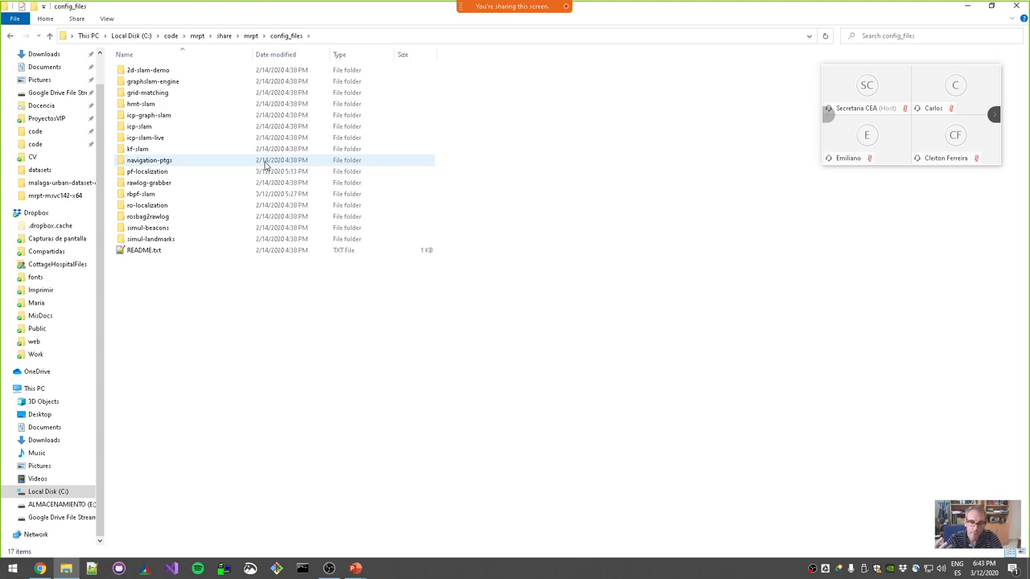
pyautogui.click(191, 130)
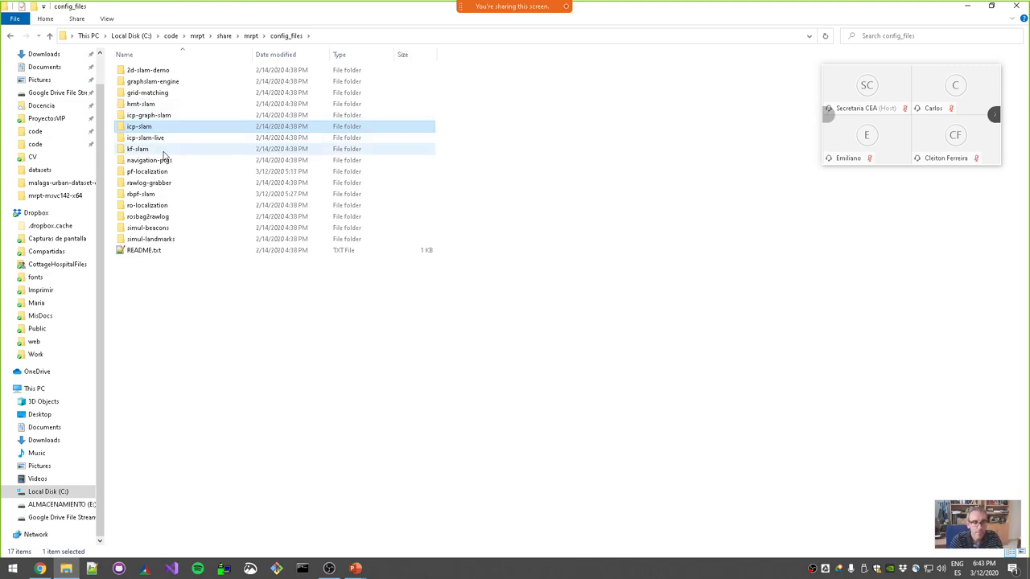
pyautogui.click(160, 93)
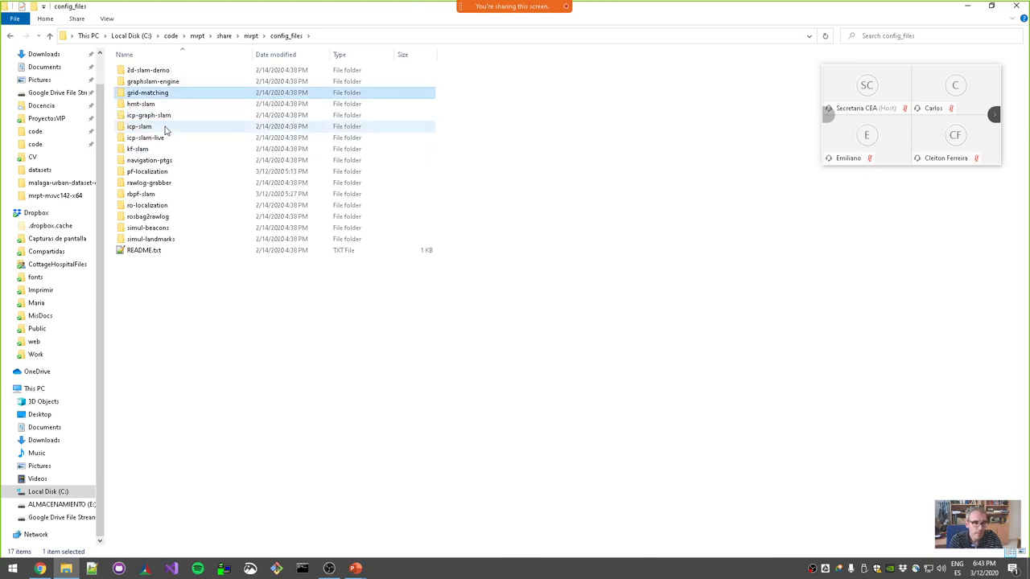
pyautogui.doubleClick(161, 171)
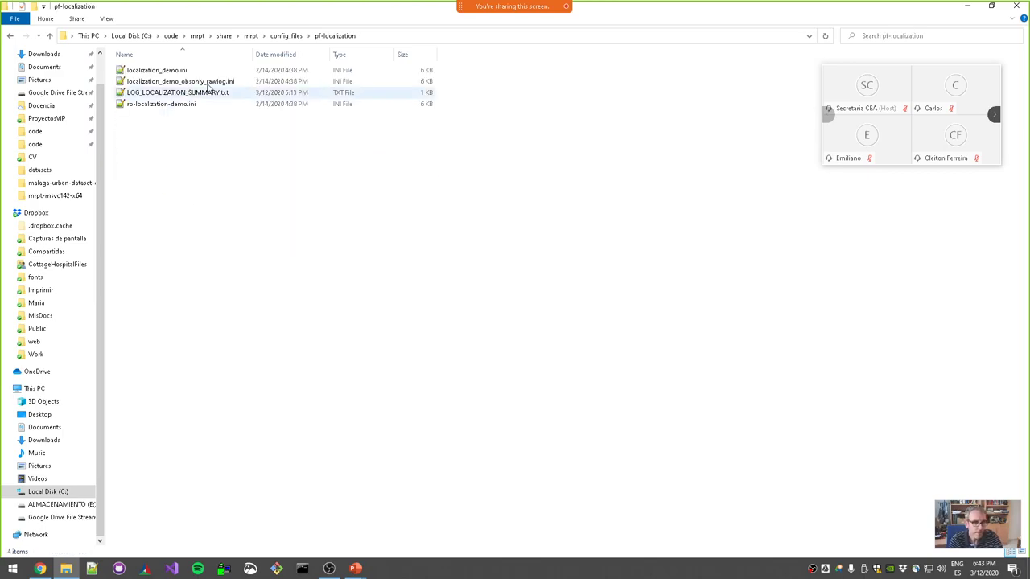
# Open a command prompt in the pf-localization folder and move its window clear of the file list
pyautogui.click(378, 37)
pyautogui.write('cmd')
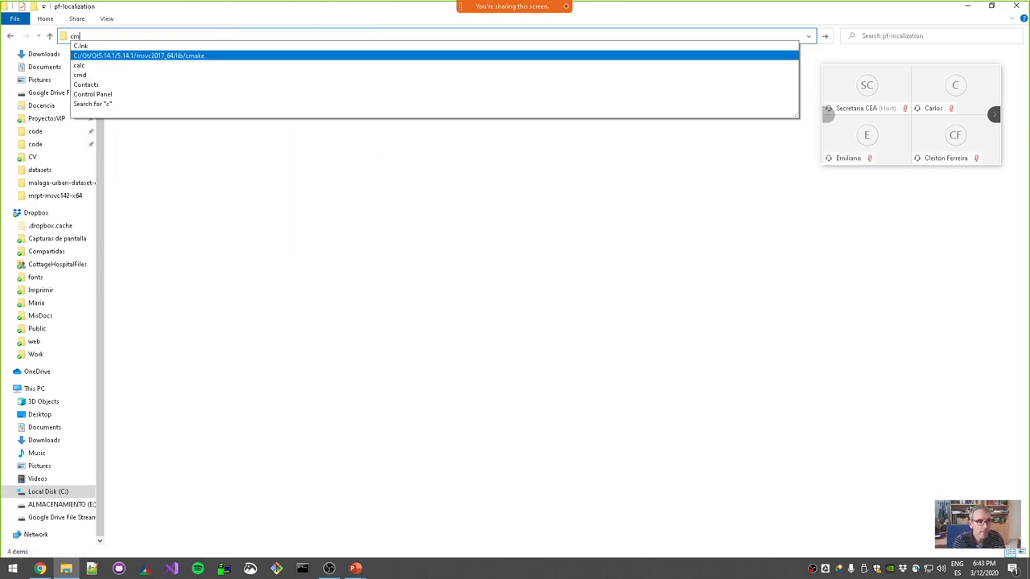
pyautogui.press('Return')
pyautogui.moveTo(323, 23); pyautogui.dragTo(536, 233)
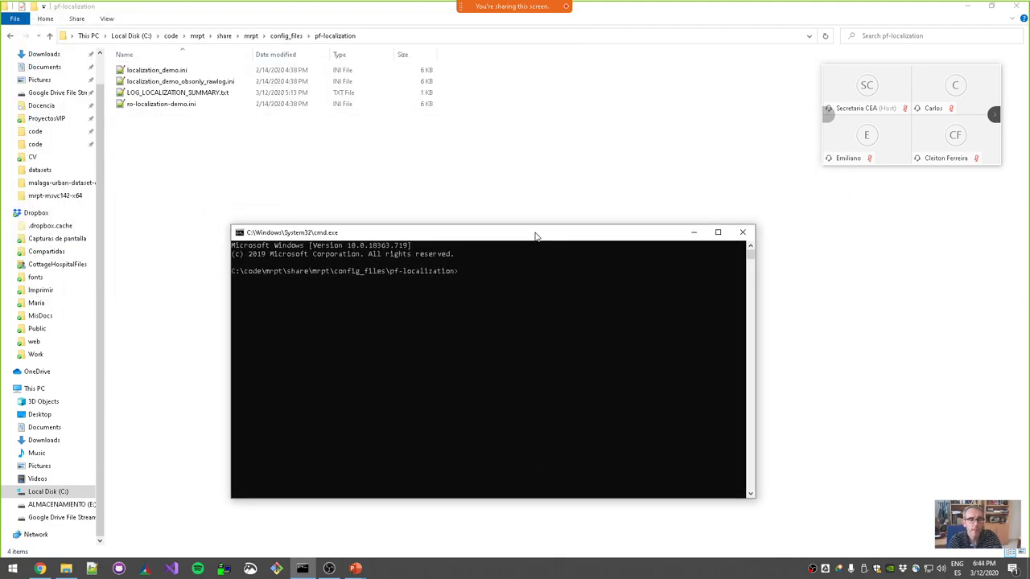
pyautogui.click(549, 296)
pyautogui.press('Escape')
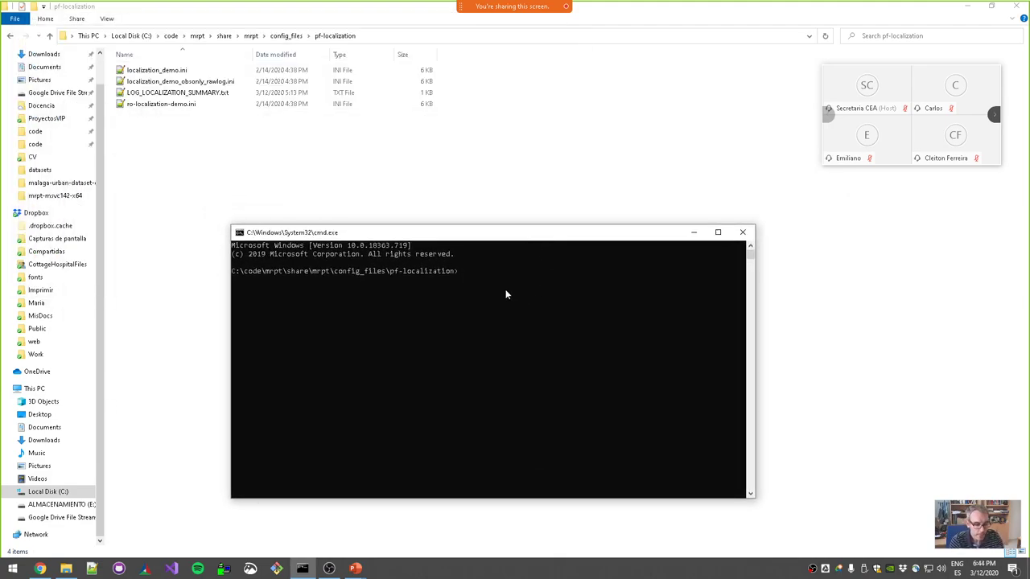
pyautogui.press('Return')
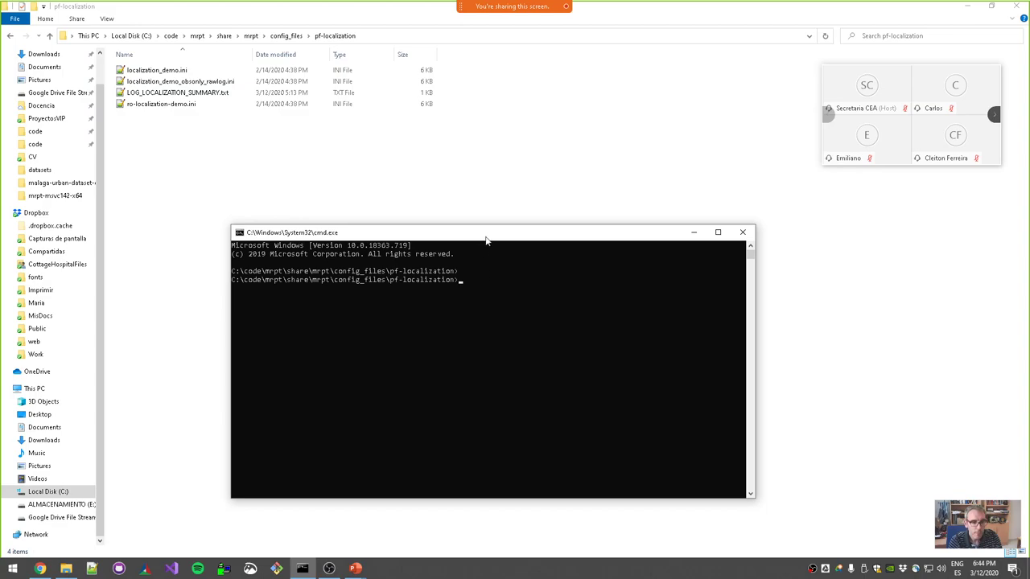
pyautogui.moveTo(488, 232); pyautogui.dragTo(475, 228)
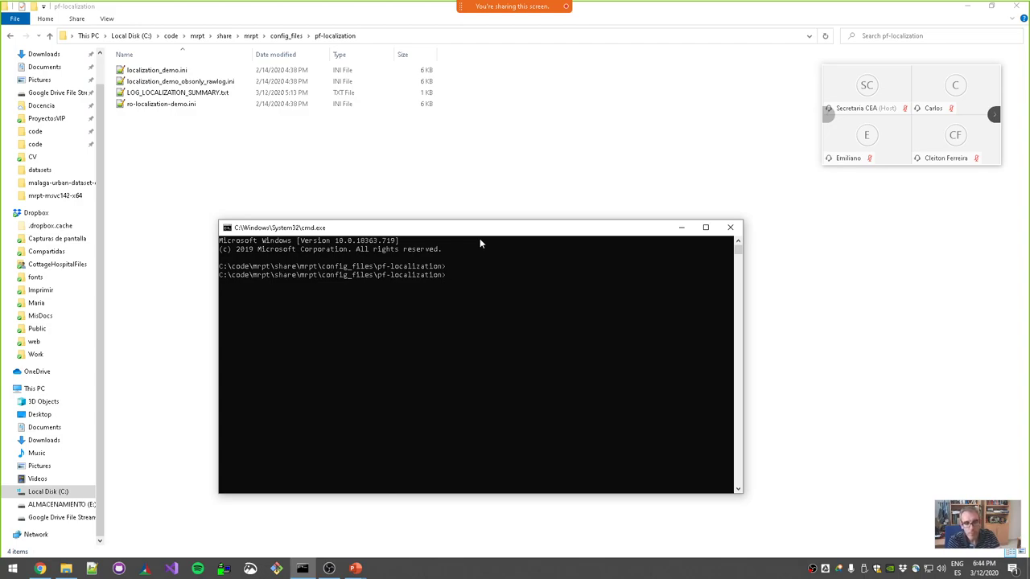
pyautogui.moveTo(479, 229)
pyautogui.mouseDown()
pyautogui.moveTo(463, 226)
pyautogui.moveTo(481, 229)
pyautogui.mouseUp()
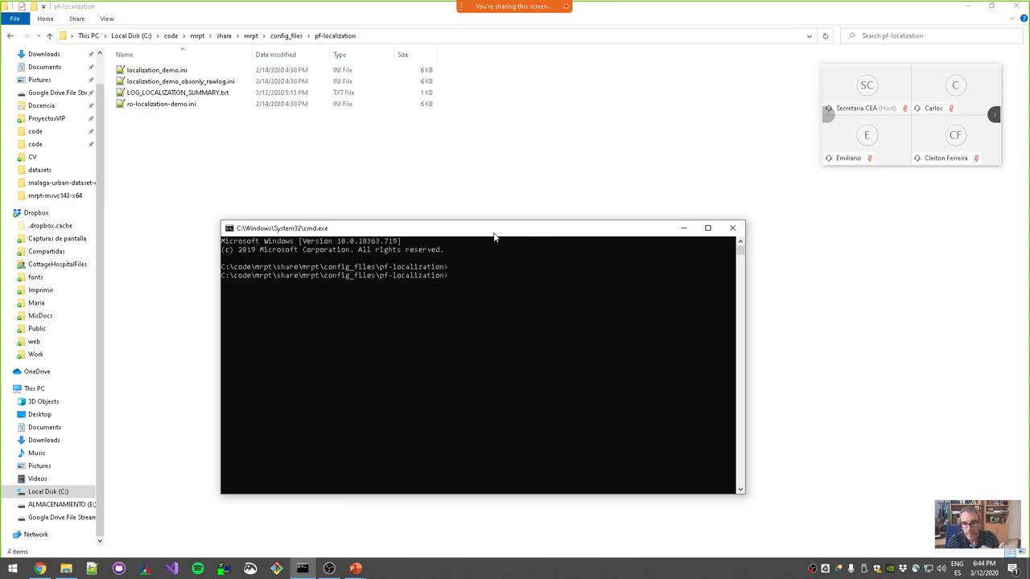
pyautogui.moveTo(504, 233); pyautogui.dragTo(522, 238)
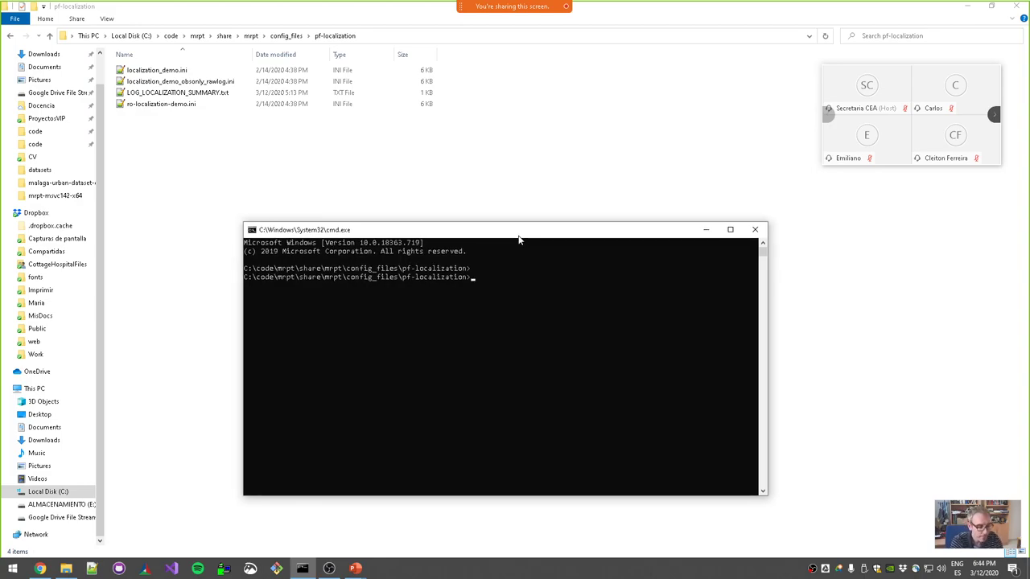
# Enter the command "pf-localization localization_demo.ini" at the prompt without running it
pyautogui.write('pf-localiza')
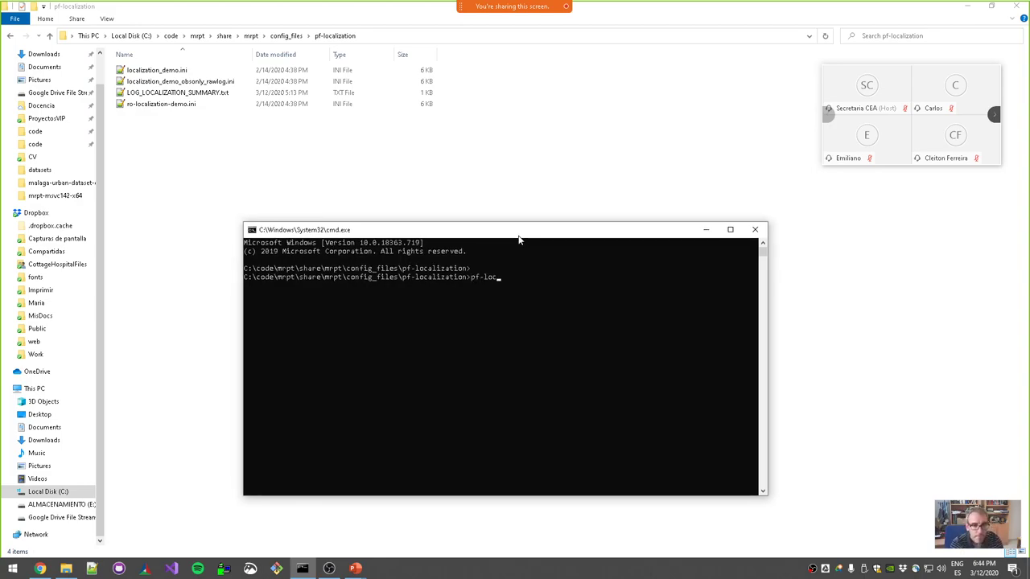
pyautogui.write('tion')
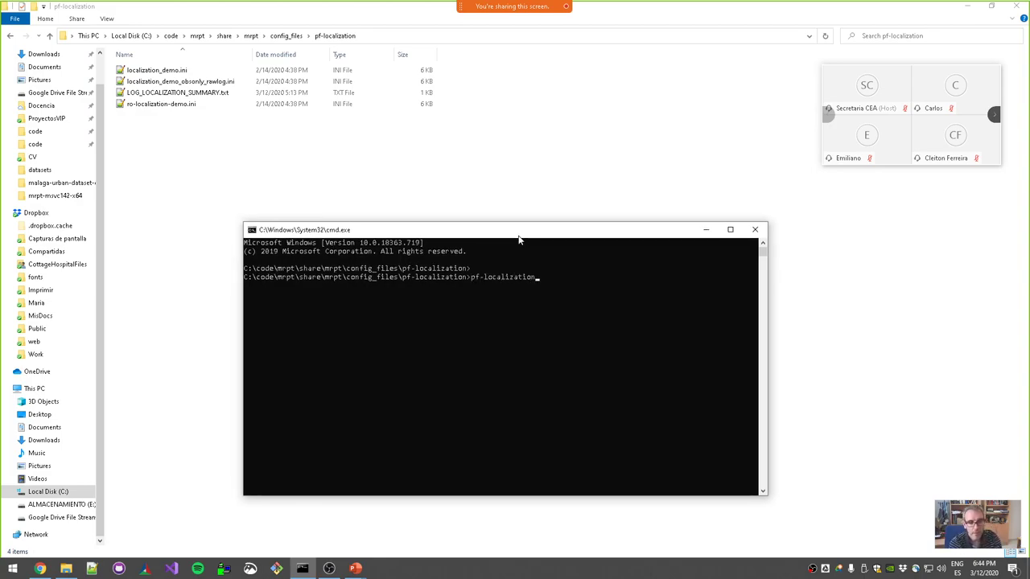
pyautogui.write(' l')
pyautogui.press('Tab')
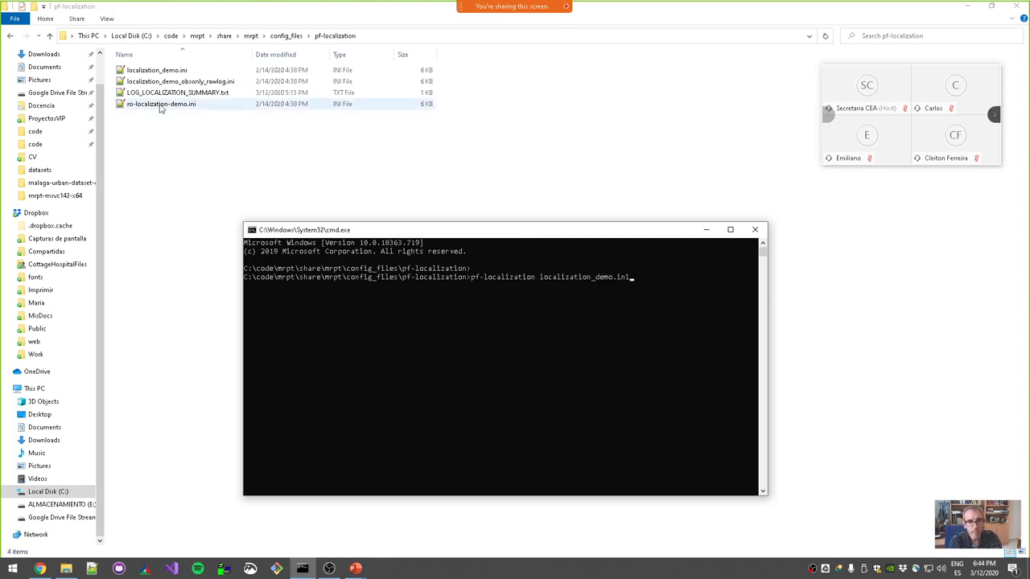
# Open localization_demo.ini from the pf-localization folder in Notepad++
pyautogui.click(176, 70)
pyautogui.doubleClick(178, 70)
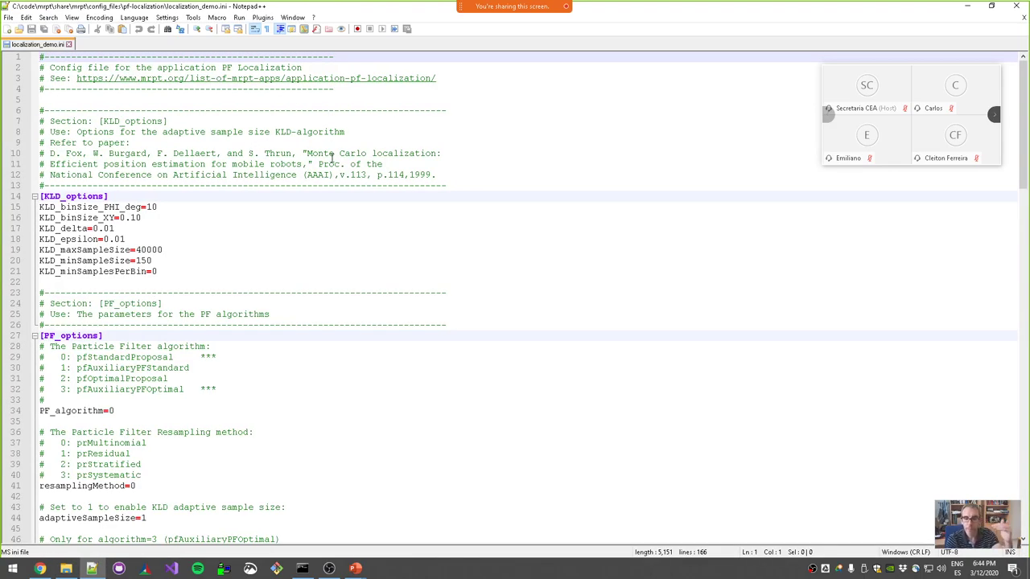
pyautogui.click(156, 94)
pyautogui.click(190, 199)
# Examine the KLD_options section of the configuration file, including its parameters and the referenced Monte Carlo localization paper
pyautogui.scroll(-5, 214, 215)
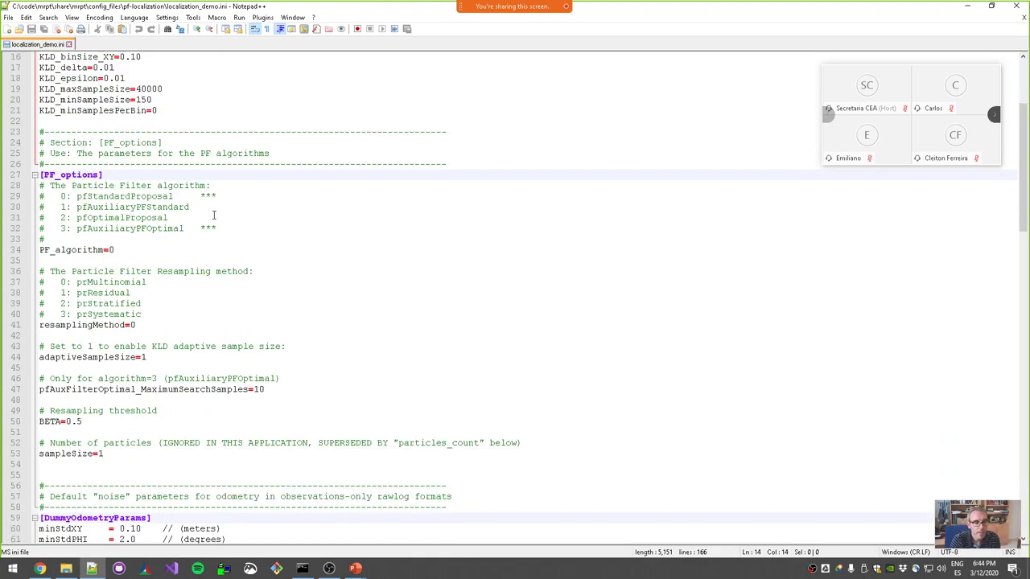
pyautogui.scroll(5, 213, 215)
pyautogui.moveTo(135, 142); pyautogui.dragTo(180, 210)
pyautogui.click(172, 271)
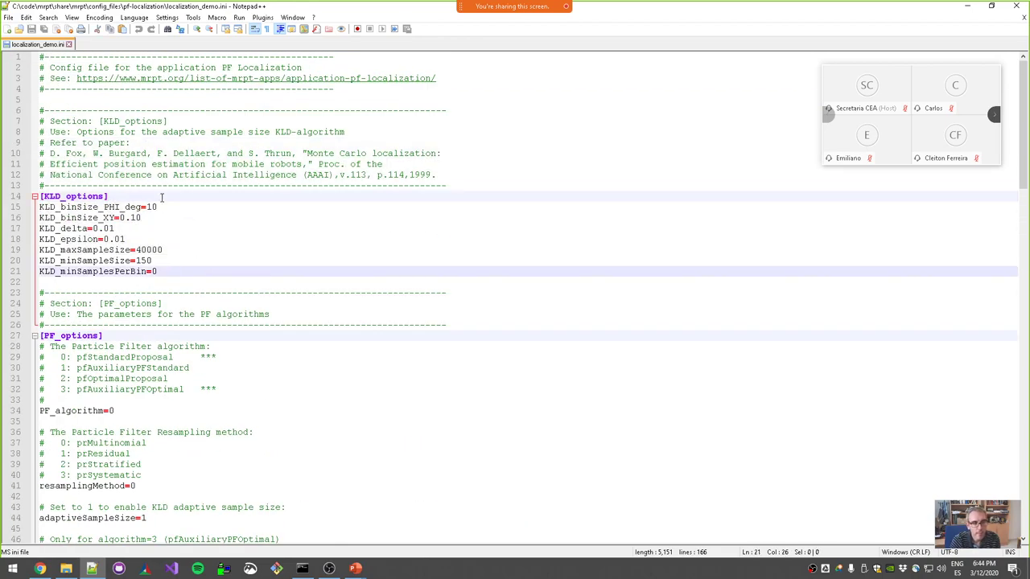
pyautogui.scroll(-4, 135, 187)
pyautogui.doubleClick(76, 68)
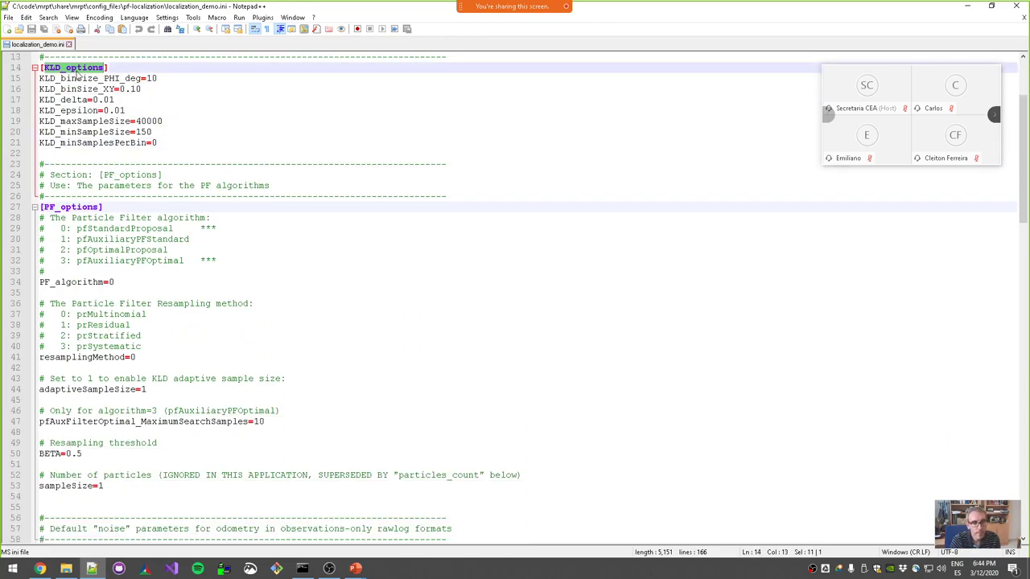
pyautogui.scroll(3, 77, 74)
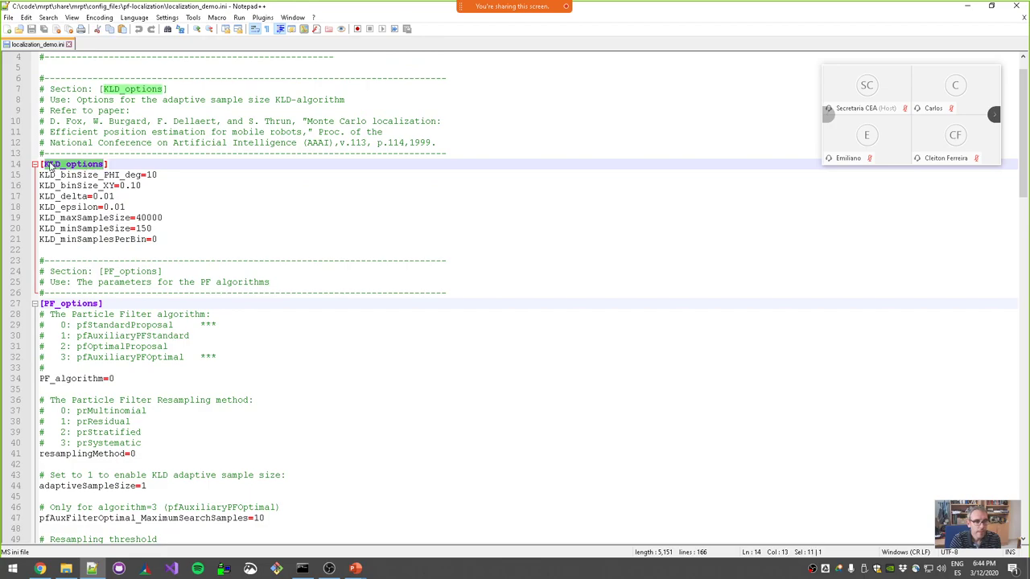
pyautogui.moveTo(45, 165); pyautogui.dragTo(105, 167)
pyautogui.click(145, 123)
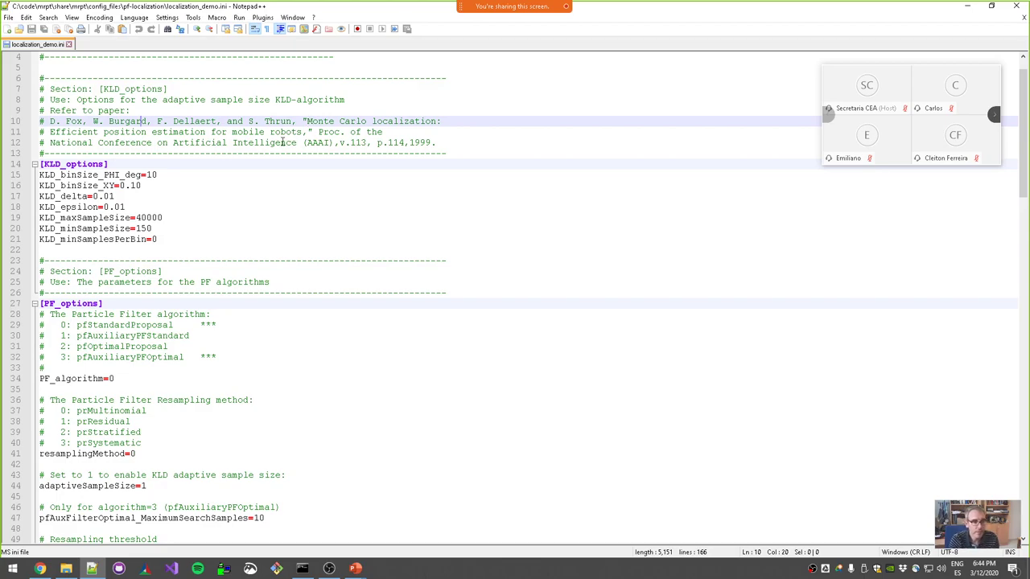
pyautogui.doubleClick(86, 164)
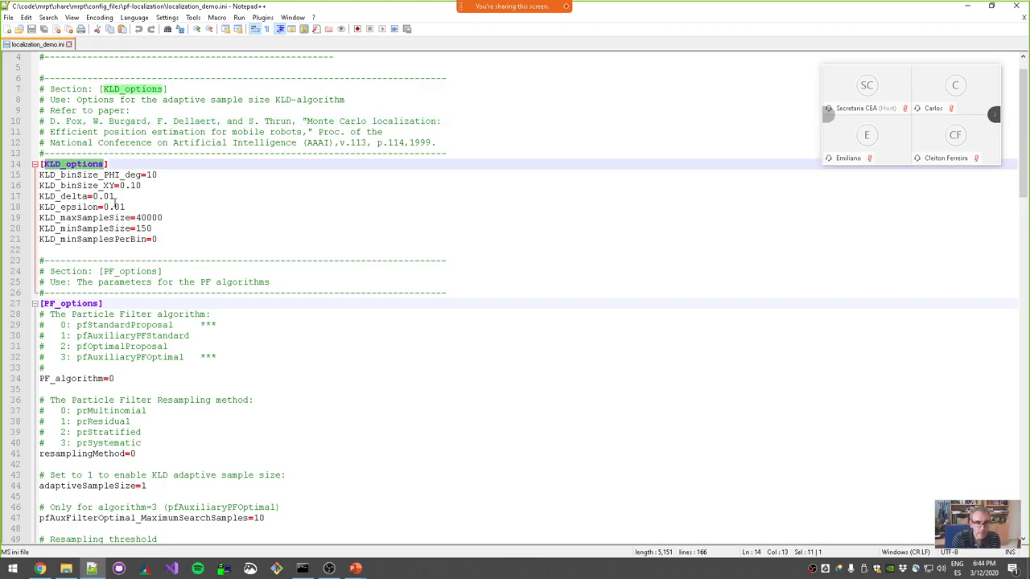
# Examine the PF_options section, highlighting the block that lists the particle filter algorithms and the PF_algorithm setting
pyautogui.scroll(-8, 115, 204)
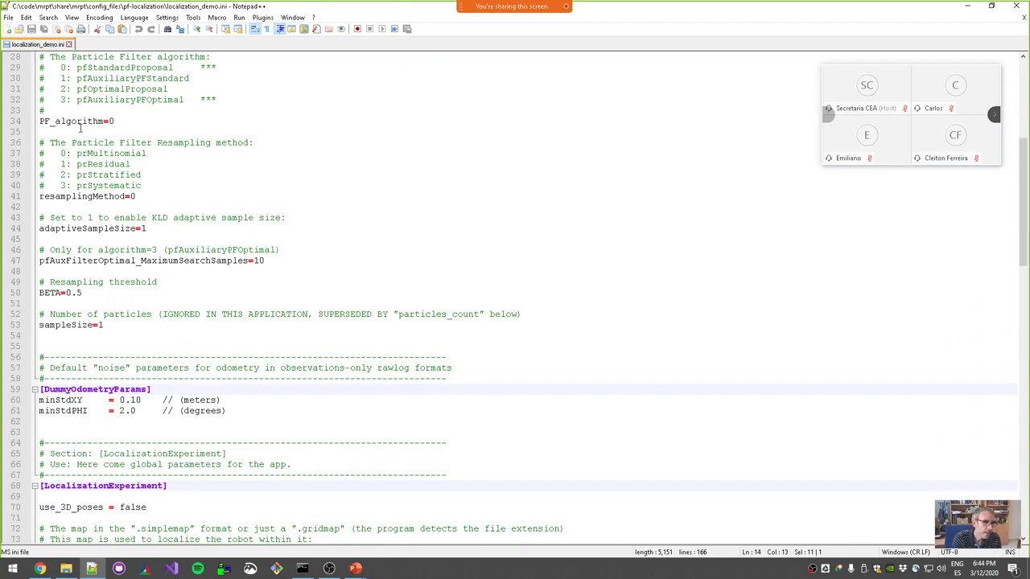
pyautogui.scroll(2, 80, 129)
pyautogui.moveTo(42, 101); pyautogui.dragTo(132, 187)
pyautogui.click(135, 189)
pyautogui.moveTo(88, 111); pyautogui.dragTo(134, 187)
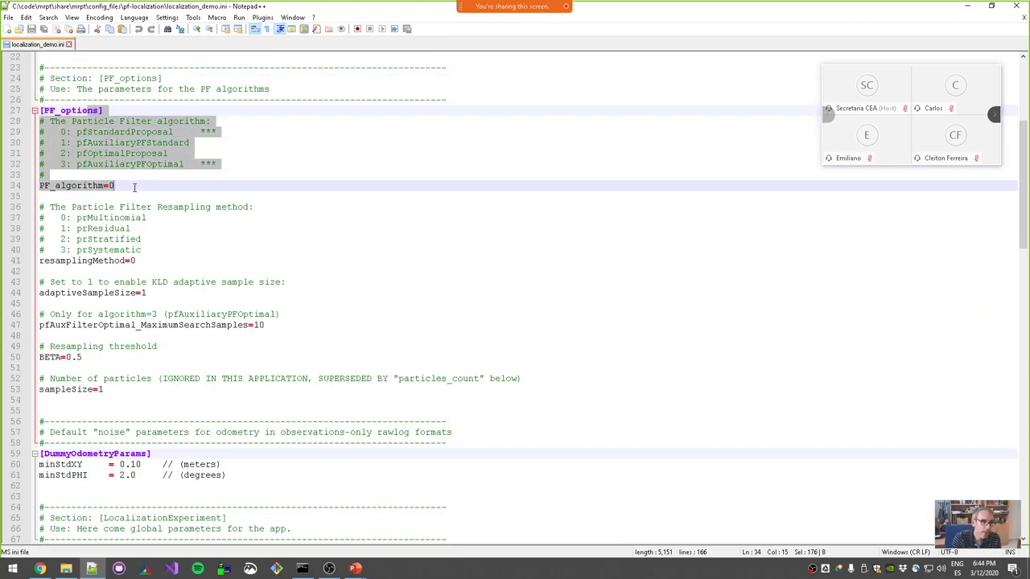
pyautogui.click(134, 187)
# Examine the LocalizationExperiment section, highlighting the dataset paths given for map_file and rawlog_file
pyautogui.scroll(-2, 135, 187)
pyautogui.scroll(-12, 139, 174)
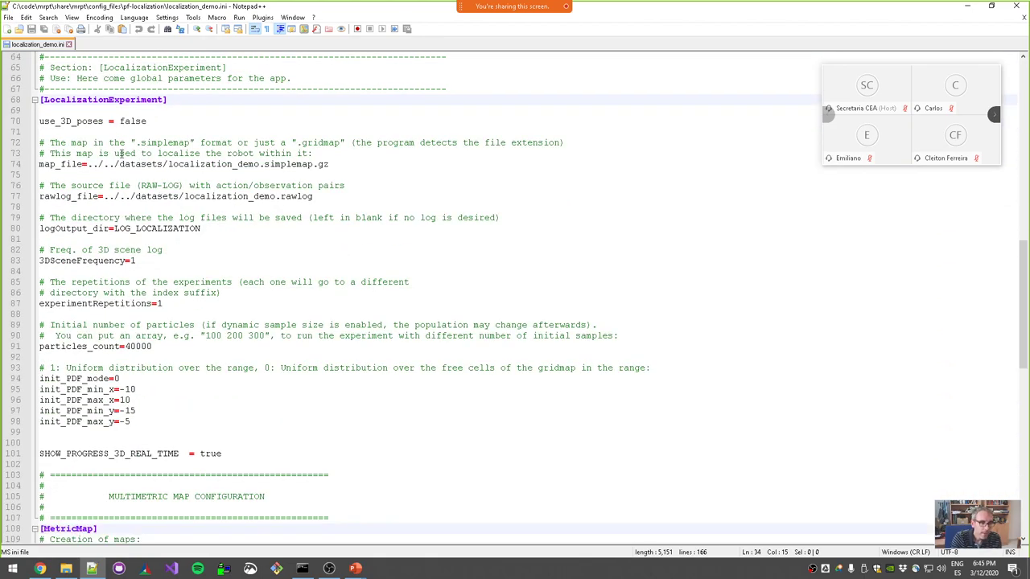
pyautogui.scroll(-1, 120, 153)
pyautogui.doubleClick(78, 130)
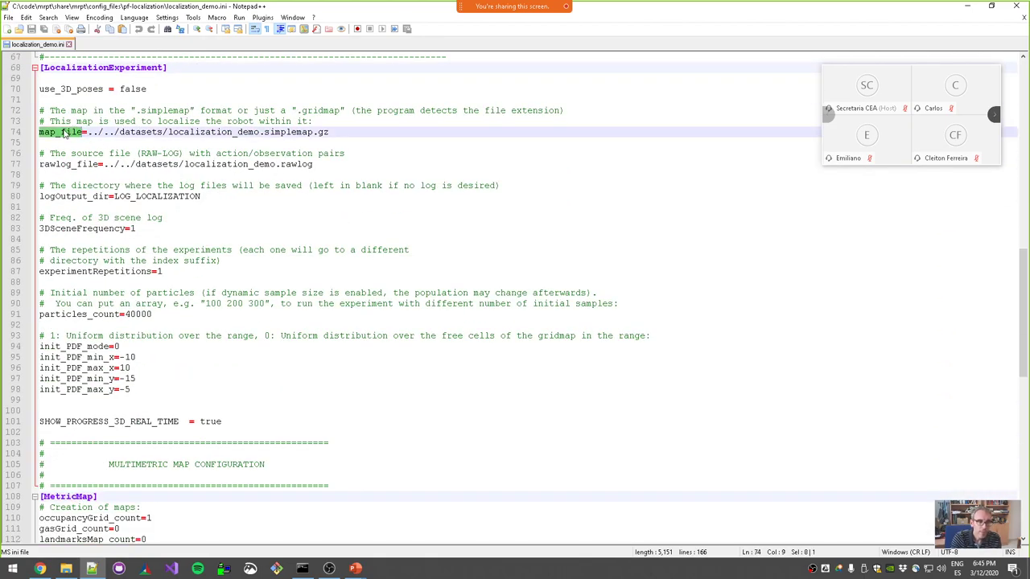
pyautogui.click(117, 131)
pyautogui.moveTo(88, 131); pyautogui.dragTo(329, 131)
pyautogui.moveTo(108, 164); pyautogui.dragTo(332, 164)
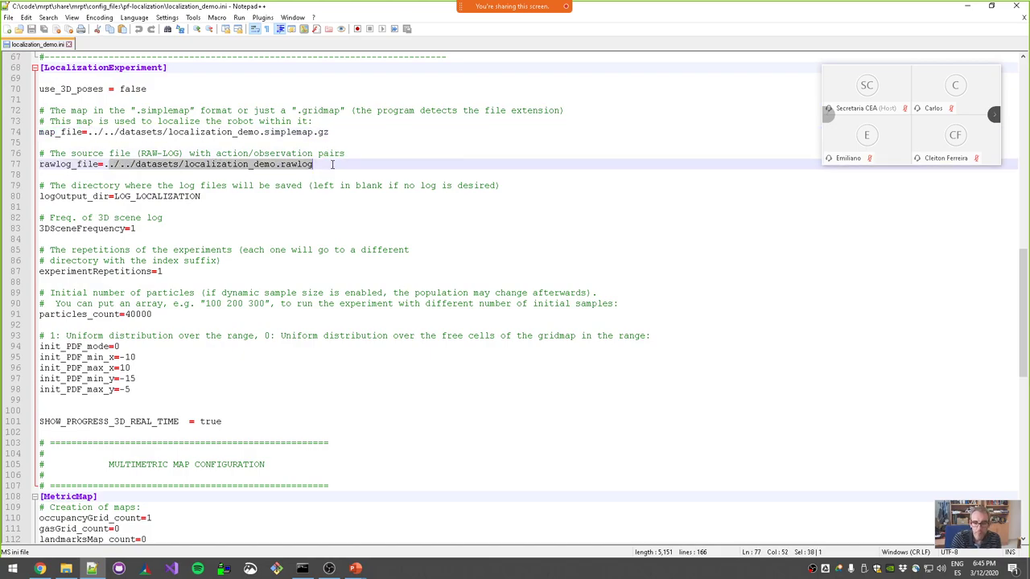
pyautogui.doubleClick(269, 132)
pyautogui.doubleClick(272, 164)
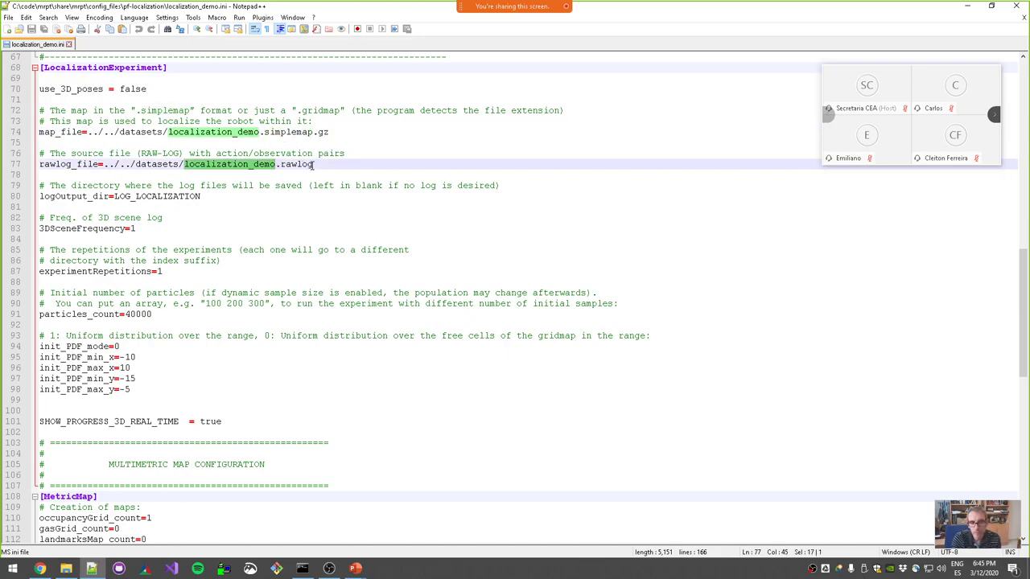
pyautogui.click(317, 164)
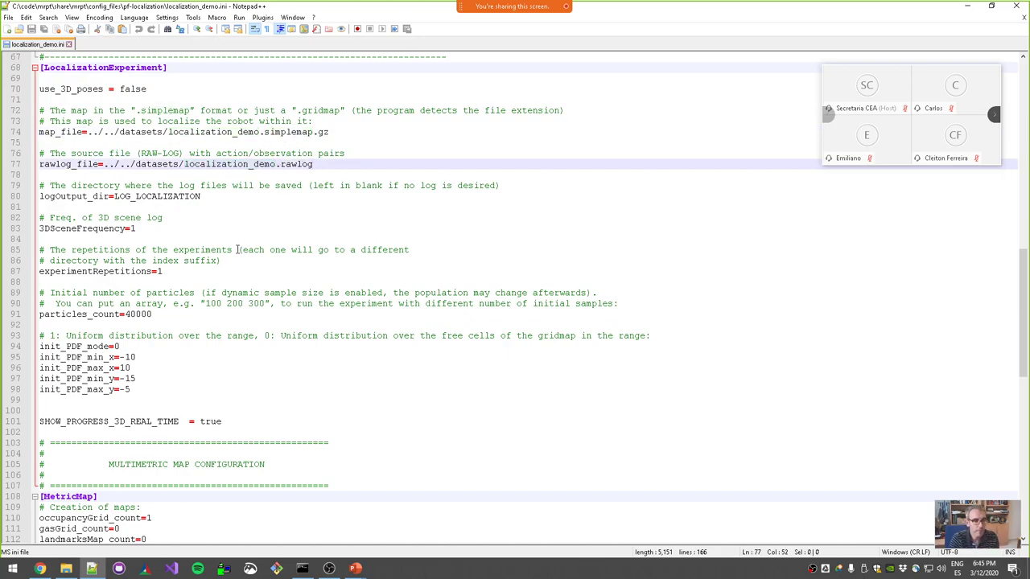
# Look over the MetricMap configuration and return to the map_file line to highlight the simplemap extension
pyautogui.scroll(-12, 237, 253)
pyautogui.scroll(4, 238, 252)
pyautogui.click(88, 217)
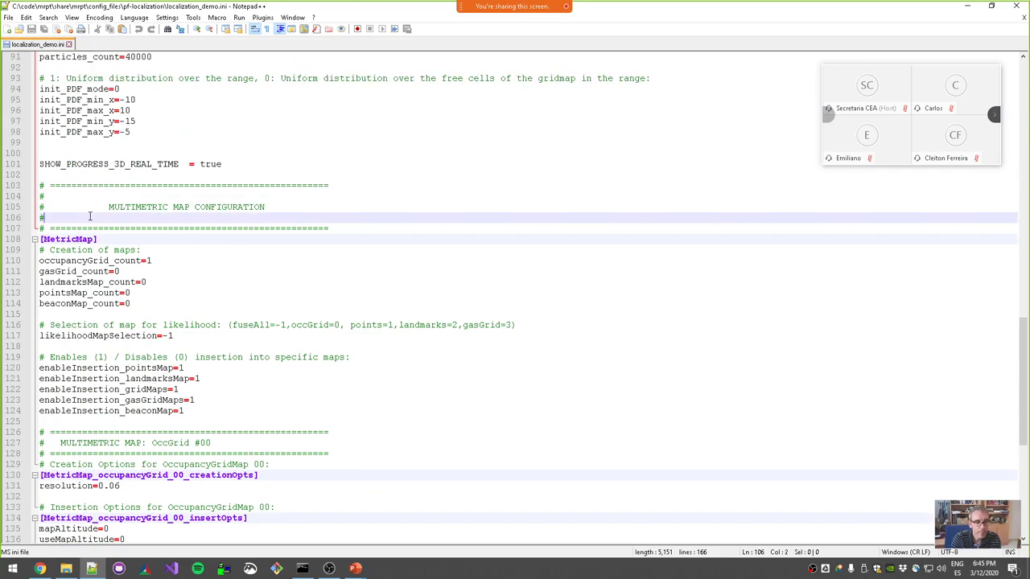
pyautogui.scroll(11, 142, 237)
pyautogui.doubleClick(272, 228)
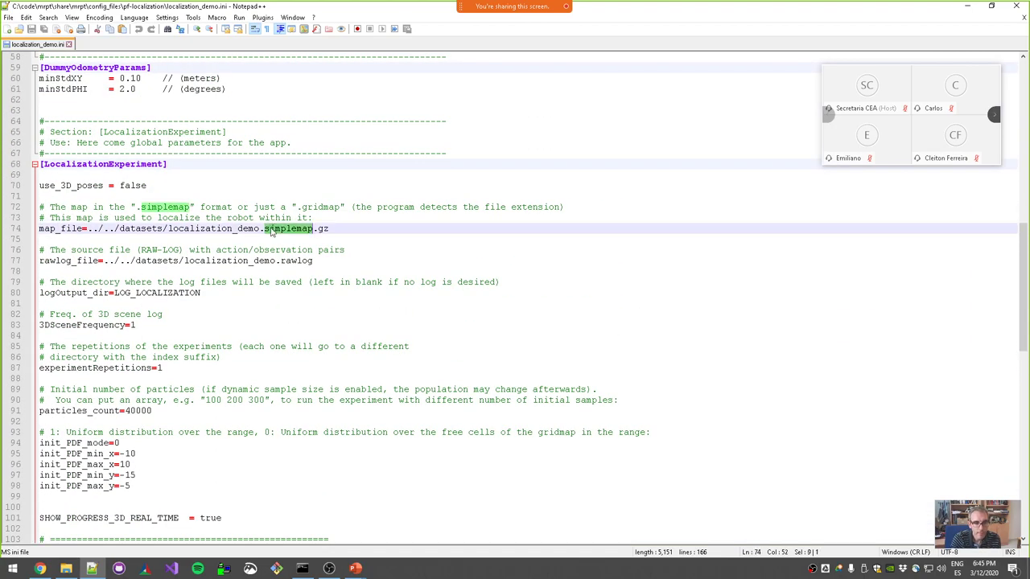
# Examine the MetricMap section after the map_file path, highlighting the creation-of-maps block and the occupancyGrid_count setting
pyautogui.moveTo(93, 228); pyautogui.dragTo(289, 229)
pyautogui.doubleClick(289, 228)
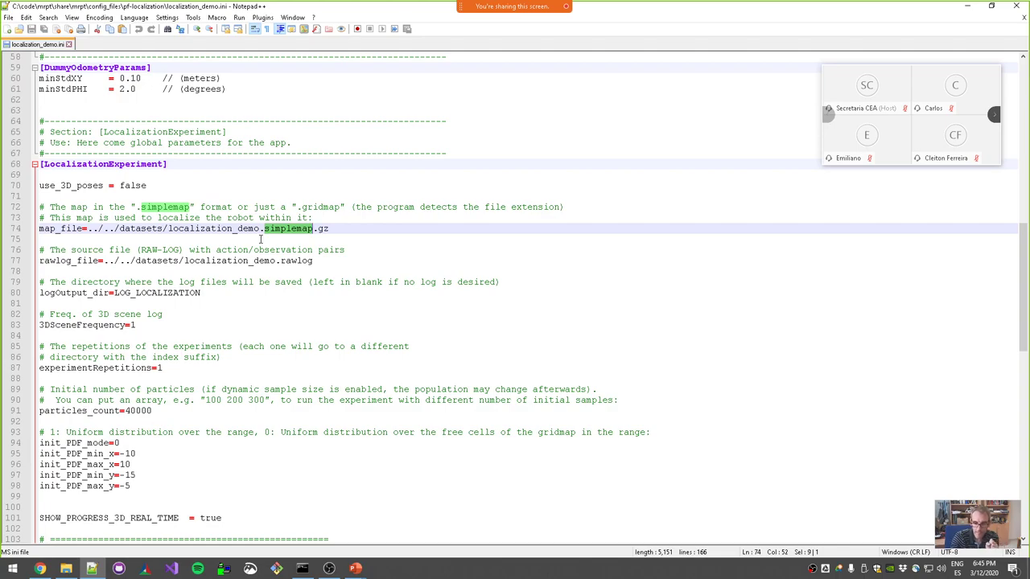
pyautogui.scroll(-11, 257, 238)
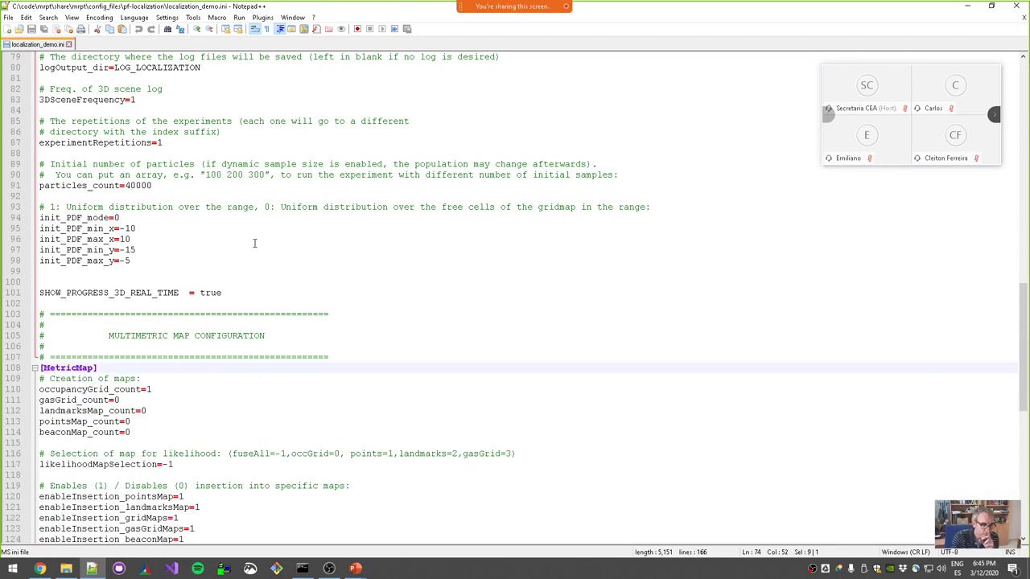
pyautogui.doubleClick(133, 241)
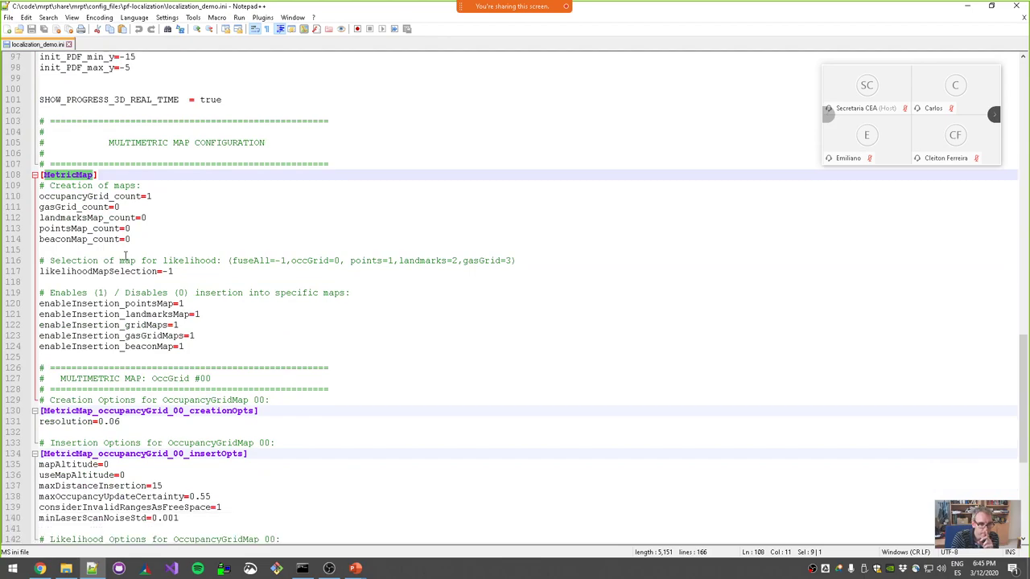
pyautogui.scroll(-2, 97, 225)
pyautogui.click(76, 196)
pyautogui.doubleClick(71, 175)
pyautogui.moveTo(50, 185); pyautogui.dragTo(146, 248)
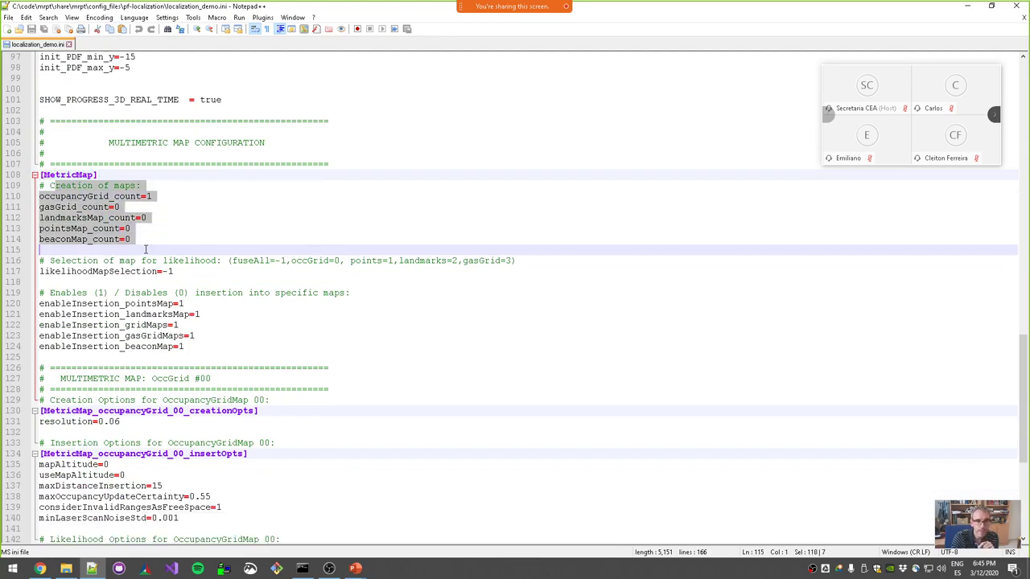
pyautogui.click(150, 235)
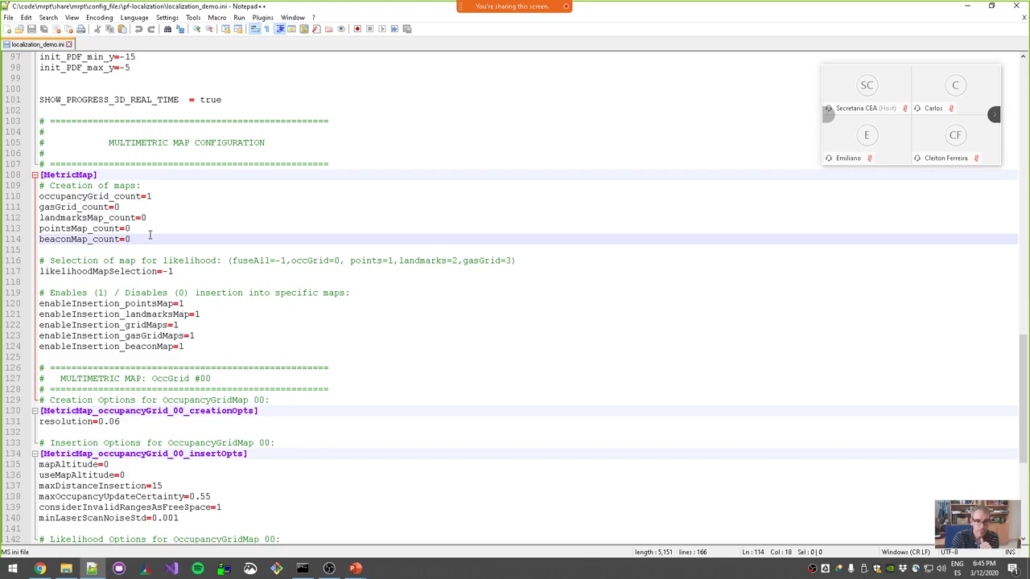
pyautogui.doubleClick(84, 197)
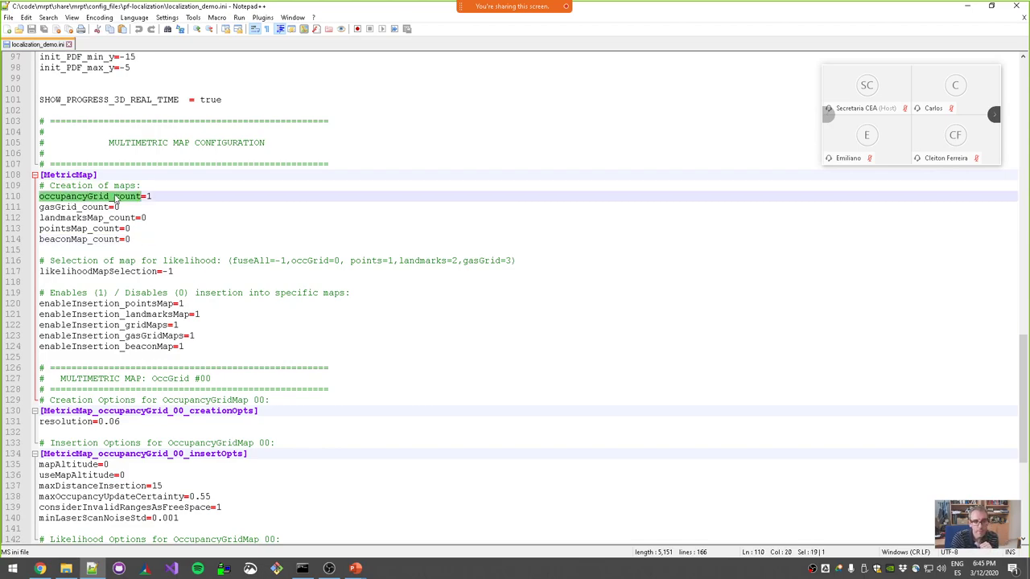
pyautogui.click(153, 197)
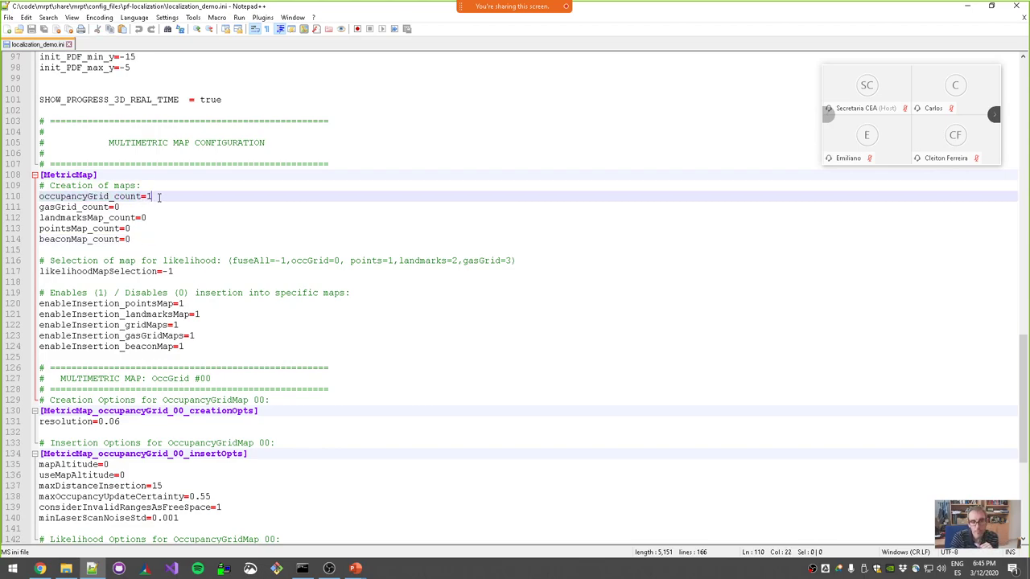
pyautogui.doubleClick(109, 196)
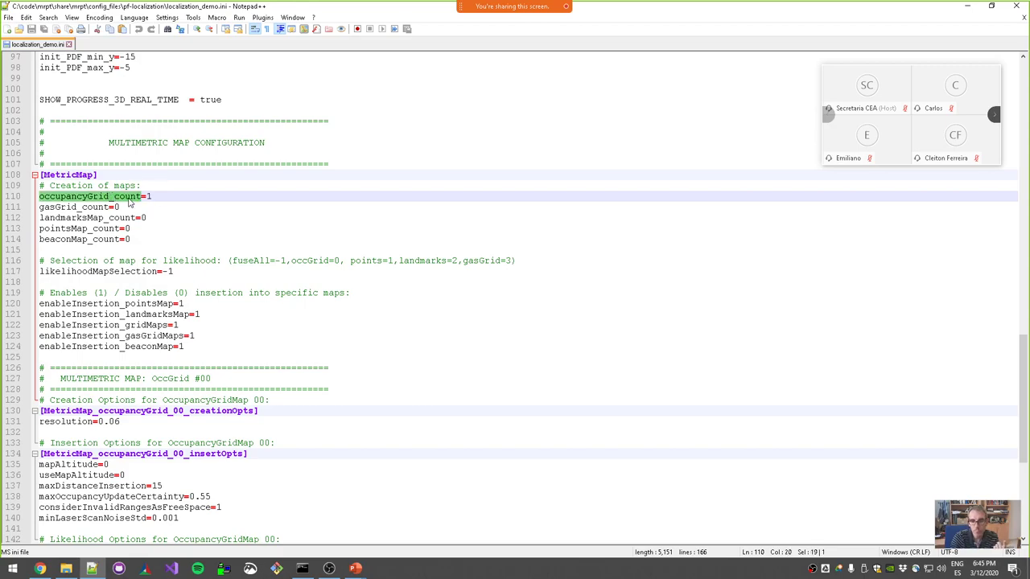
# Examine the creation and insertion options of occupancy grid map 00, highlighting the block with its resolution setting
pyautogui.scroll(-3, 128, 204)
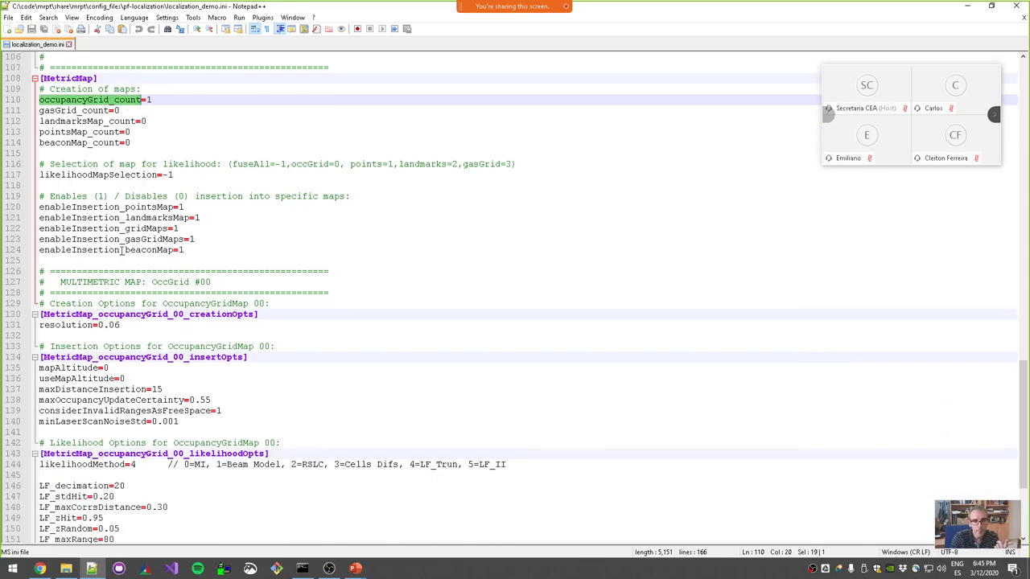
pyautogui.moveTo(113, 265); pyautogui.dragTo(147, 333)
pyautogui.click(146, 334)
pyautogui.moveTo(50, 293); pyautogui.dragTo(161, 340)
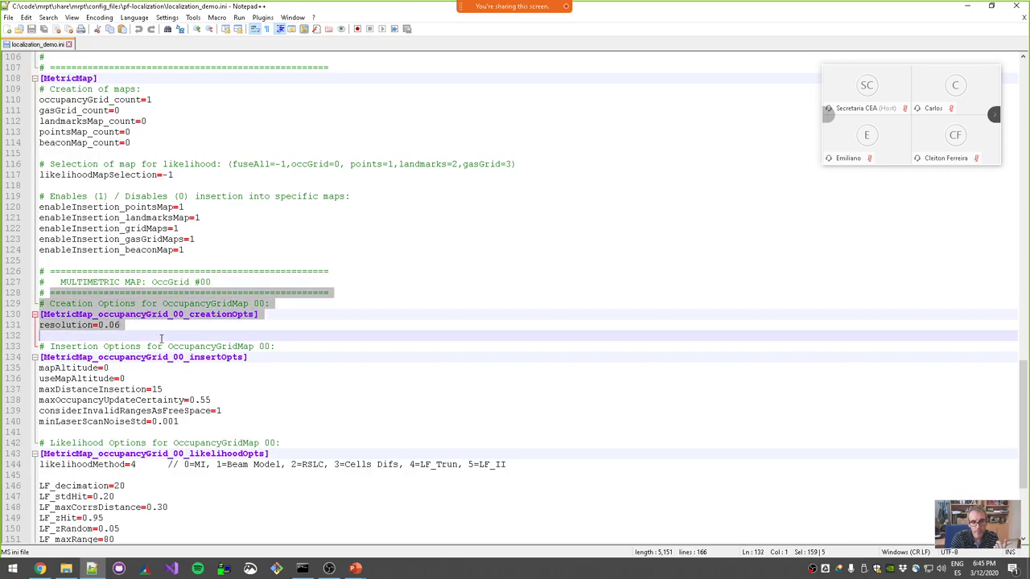
pyautogui.scroll(-3, 153, 326)
pyautogui.click(102, 260)
pyautogui.click(134, 227)
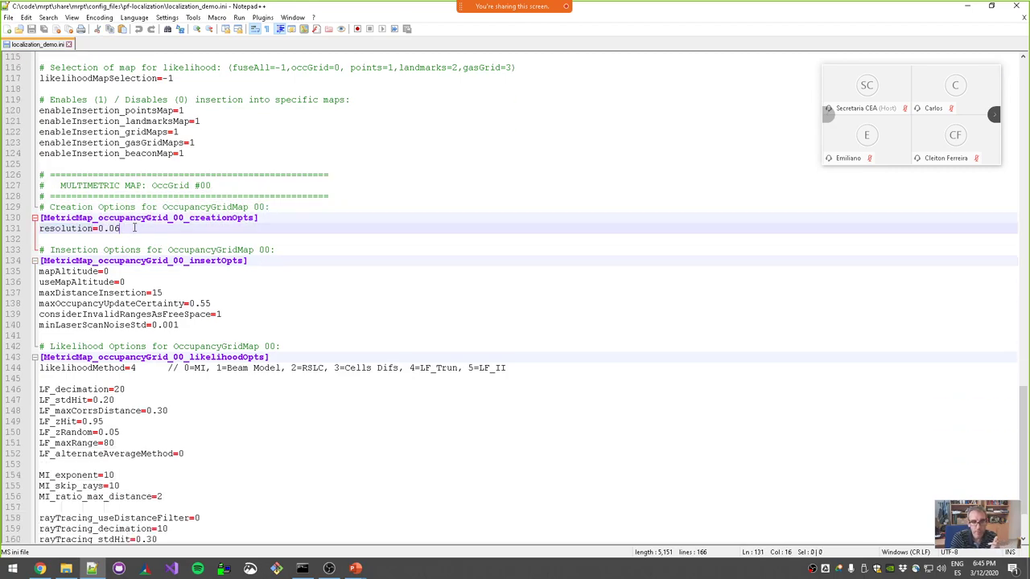
pyautogui.moveTo(138, 242); pyautogui.dragTo(181, 324)
pyautogui.click(181, 324)
pyautogui.scroll(-3, 139, 278)
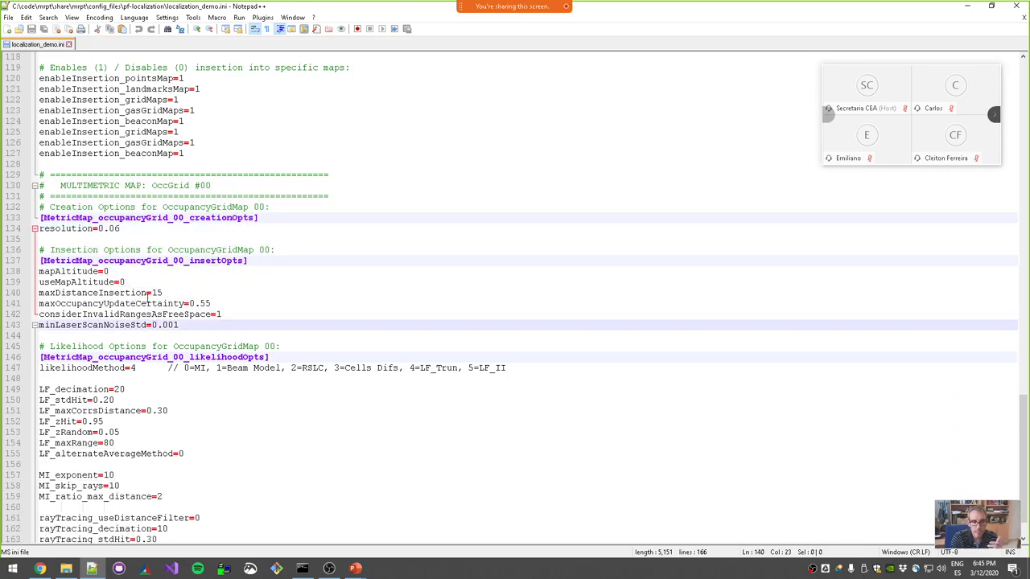
pyautogui.click(131, 312)
# Examine the likelihood options of occupancy grid map 00, highlighting the lines from the section comment downward
pyautogui.click(109, 271)
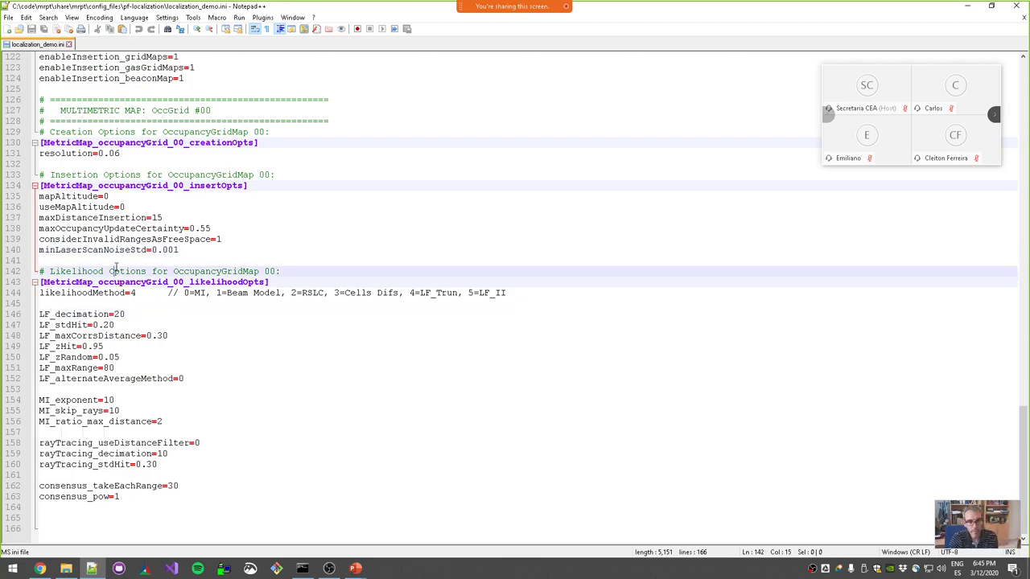
pyautogui.hotkey('shift', 'Down')
pyautogui.hotkey('shift', 'Down')
pyautogui.hotkey('shift', 'Down')
pyautogui.hotkey('shift', 'Down')
pyautogui.hotkey('shift', 'Down')
pyautogui.hotkey('shift', 'Down')
pyautogui.hotkey('shift', 'Down')
pyautogui.hotkey('shift', 'Down')
pyautogui.hotkey('shift', 'Down')
pyautogui.hotkey('shift', 'Down')
pyautogui.hotkey('shift', 'Down')
pyautogui.hotkey('shift', 'Down')
pyautogui.hotkey('shift', 'Down')
pyautogui.hotkey('shift', 'Down')
pyautogui.hotkey('shift', 'Down')
pyautogui.hotkey('shift', 'Down')
pyautogui.hotkey('shift', 'Down')
pyautogui.hotkey('shift', 'Down')
pyautogui.hotkey('shift', 'Down')
pyautogui.hotkey('shift', 'Down')
pyautogui.click(135, 239)
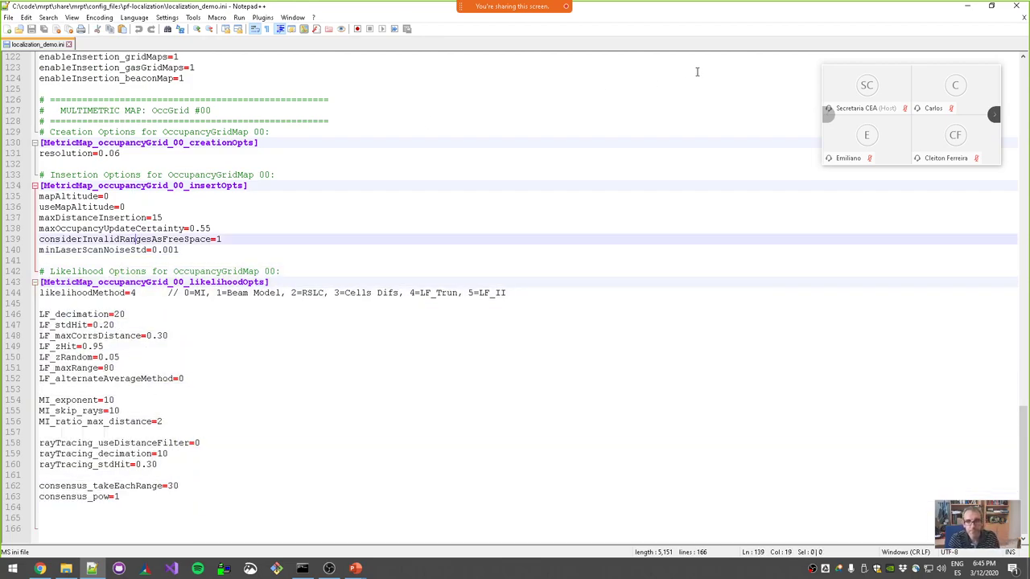
# Close the configuration file and run pf-localization with localization_demo.ini in the command prompt
pyautogui.click(1019, 8)
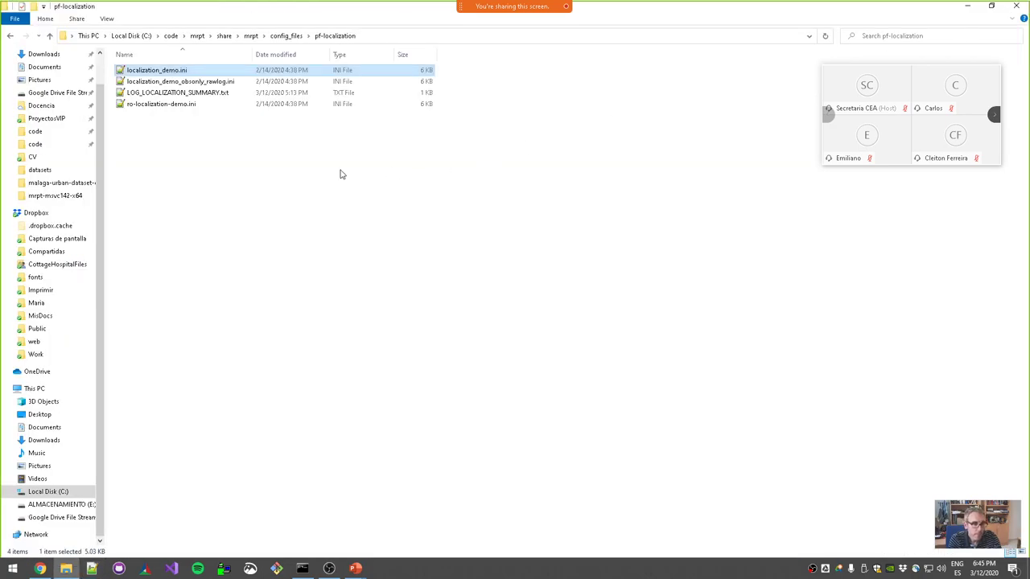
pyautogui.click(303, 569)
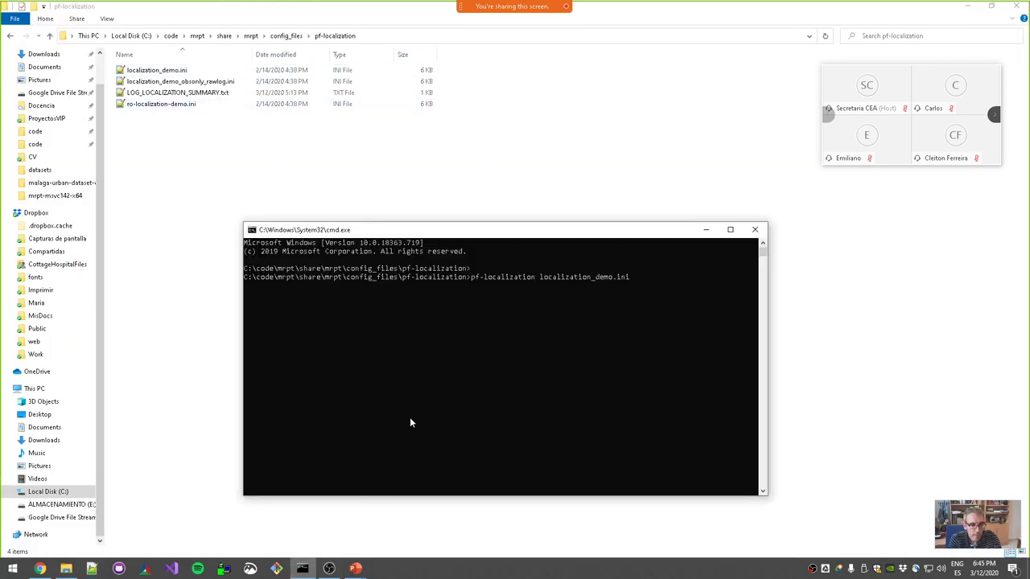
pyautogui.press('Return')
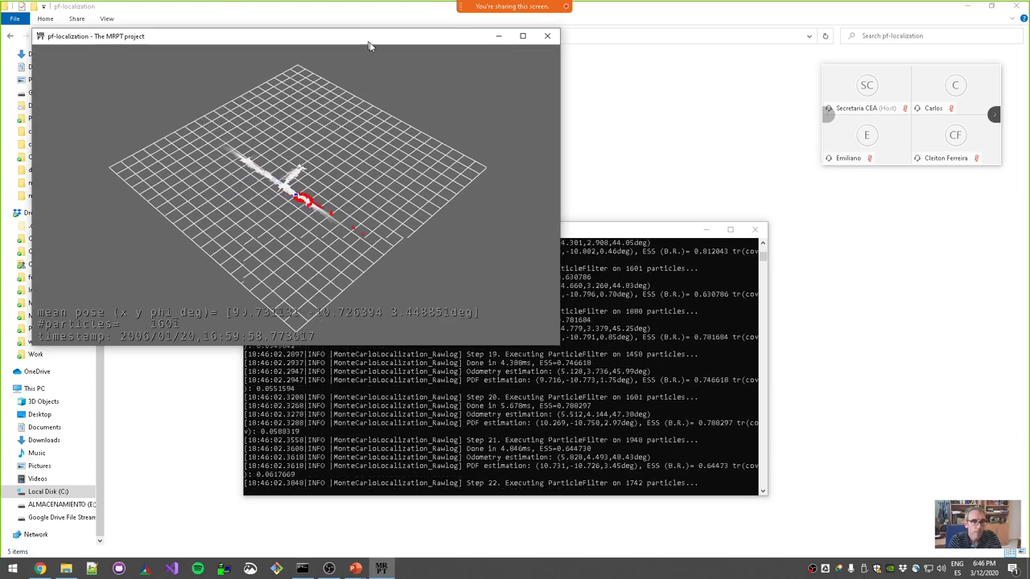
# Enlarge the pf-localization 3D view to full screen and zoom in on the running particle filter
pyautogui.moveTo(369, 37); pyautogui.dragTo(505, 191)
pyautogui.scroll(5, 495, 312)
pyautogui.moveTo(508, 285); pyautogui.dragTo(547, 110)
pyautogui.click(677, 310)
pyautogui.click(491, 200)
pyautogui.doubleClick(547, 111)
pyautogui.scroll(8, 558, 231)
pyautogui.moveTo(557, 230); pyautogui.dragTo(491, 233)
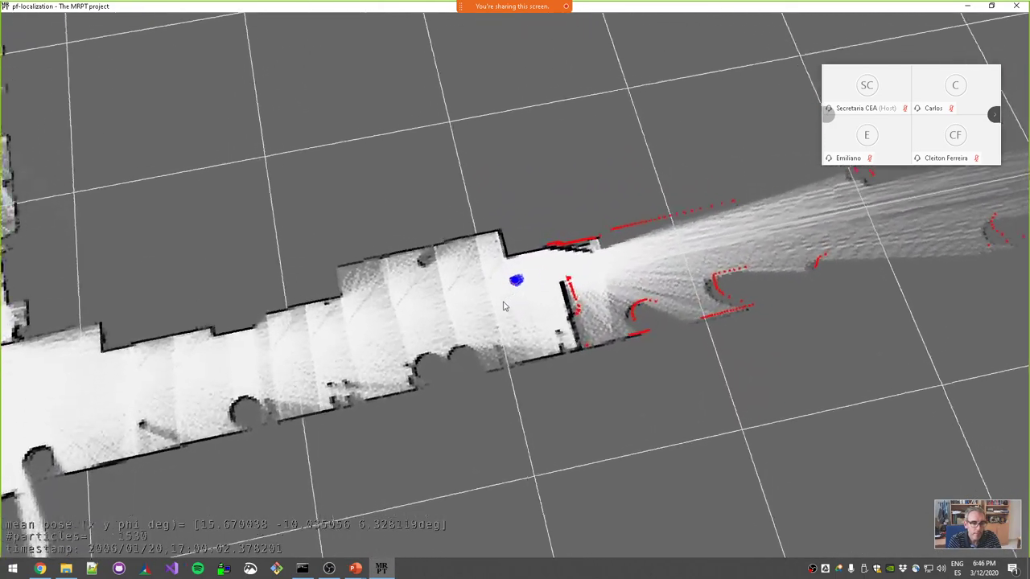
# Examine the overall occupancy grid map from an oblique angle, including its long corridor and side branch
pyautogui.moveTo(362, 330); pyautogui.dragTo(696, 310)
pyautogui.scroll(-5, 412, 262)
pyautogui.moveTo(521, 347); pyautogui.dragTo(440, 318)
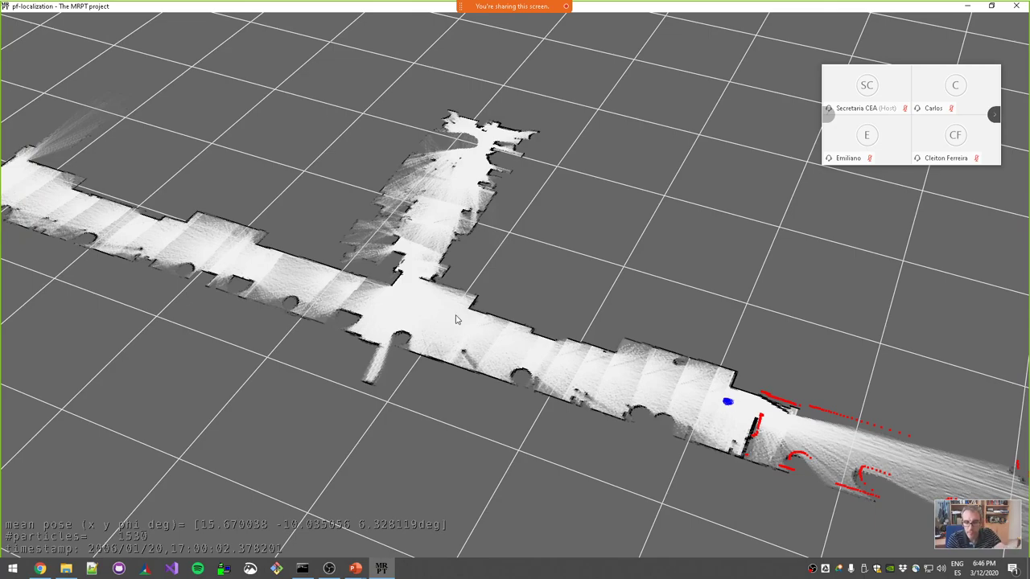
pyautogui.scroll(-3, 510, 366)
pyautogui.moveTo(510, 366); pyautogui.dragTo(404, 224)
pyautogui.scroll(4, 544, 393)
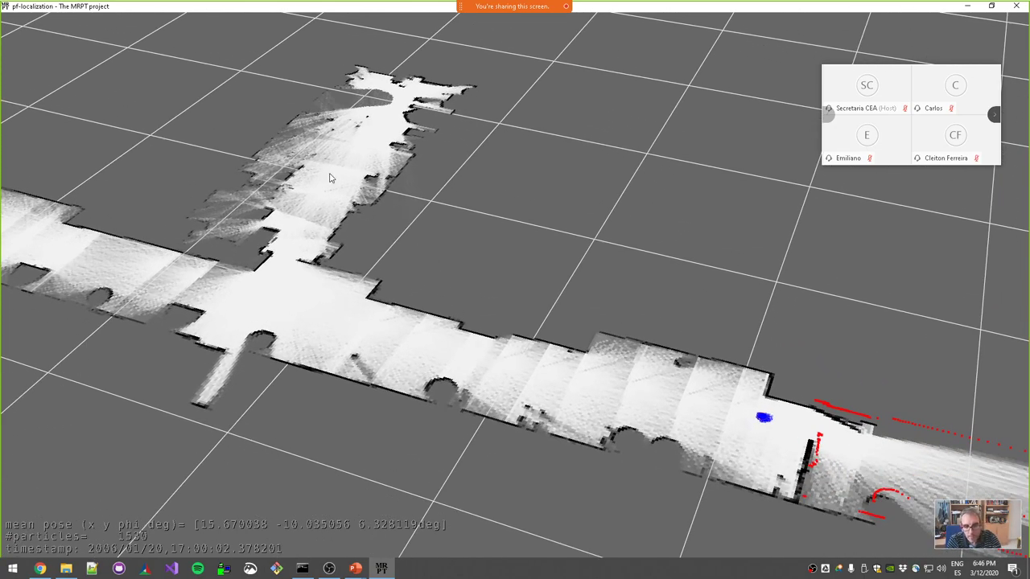
pyautogui.moveTo(607, 390); pyautogui.dragTo(405, 325)
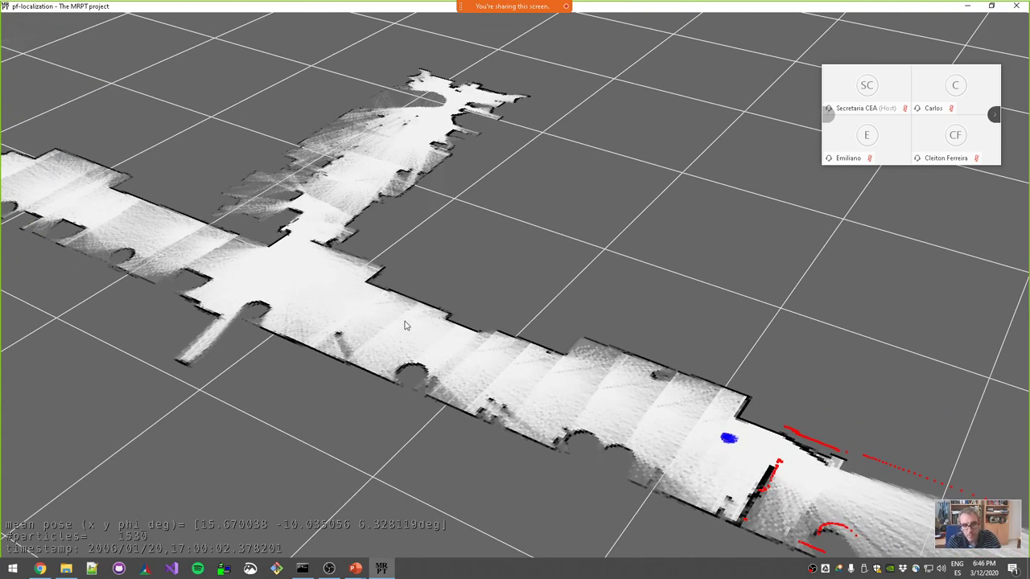
# Inspect the particle cloud and its covariance ellipse up close in the localization view
pyautogui.moveTo(652, 417); pyautogui.dragTo(539, 363)
pyautogui.scroll(5, 583, 362)
pyautogui.scroll(10, 508, 352)
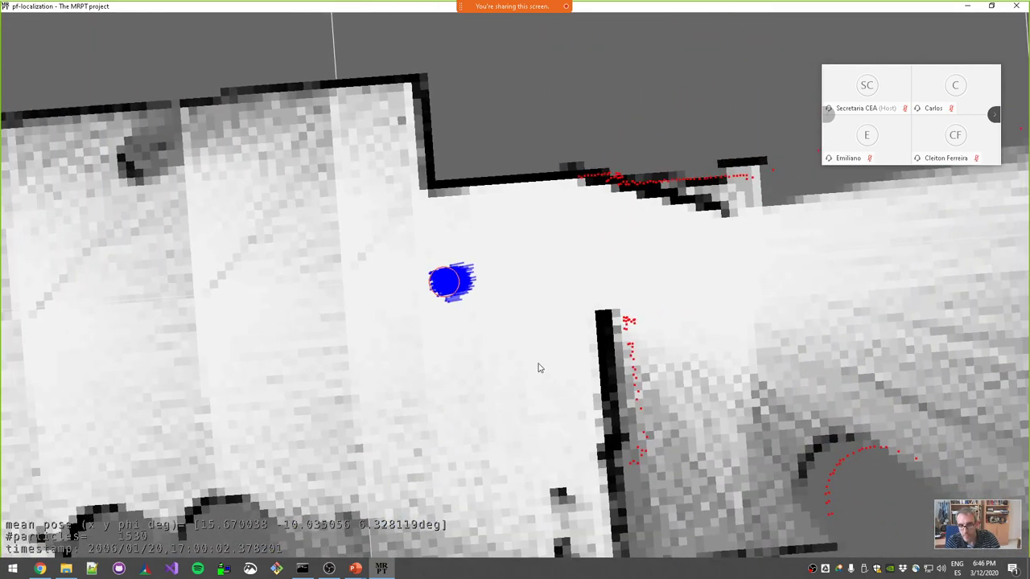
pyautogui.moveTo(480, 309); pyautogui.dragTo(588, 273)
pyautogui.scroll(-5, 602, 326)
pyautogui.scroll(10, 461, 204)
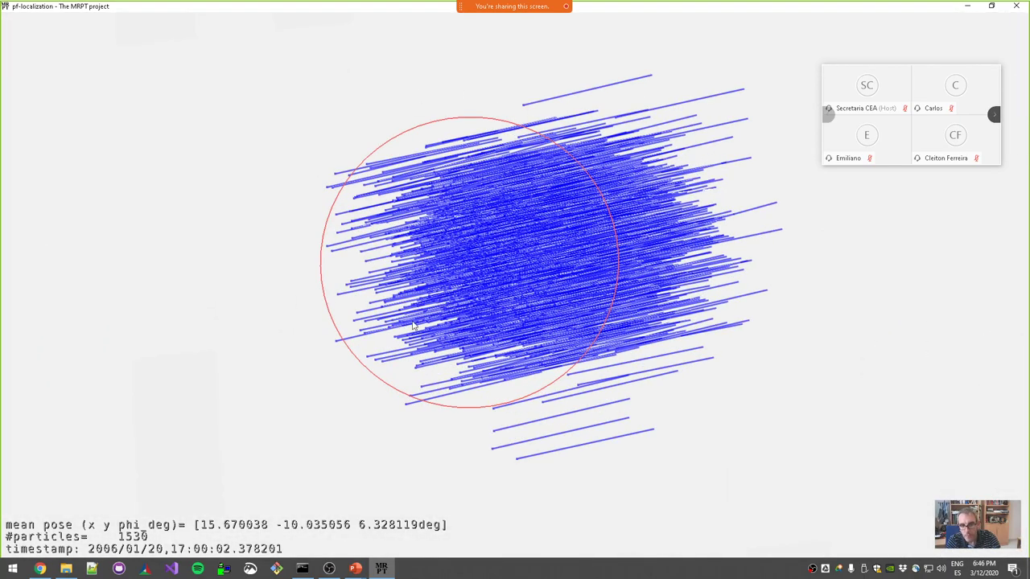
pyautogui.scroll(-5, 521, 291)
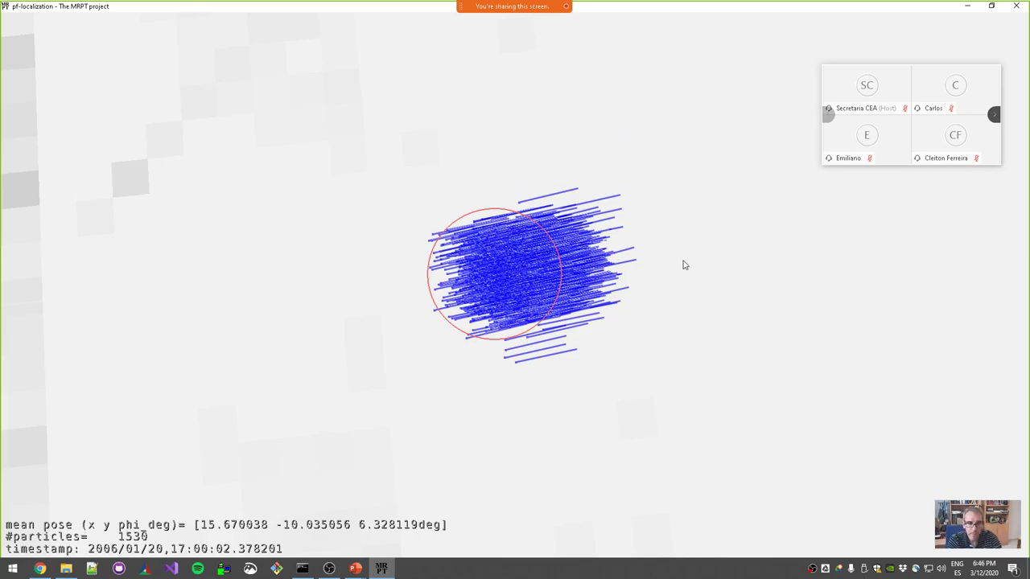
# Compare the red laser scan points with the map walls and obstacles around the estimated vehicle pose
pyautogui.scroll(-8, 683, 265)
pyautogui.moveTo(694, 326); pyautogui.dragTo(501, 278)
pyautogui.scroll(-6, 501, 277)
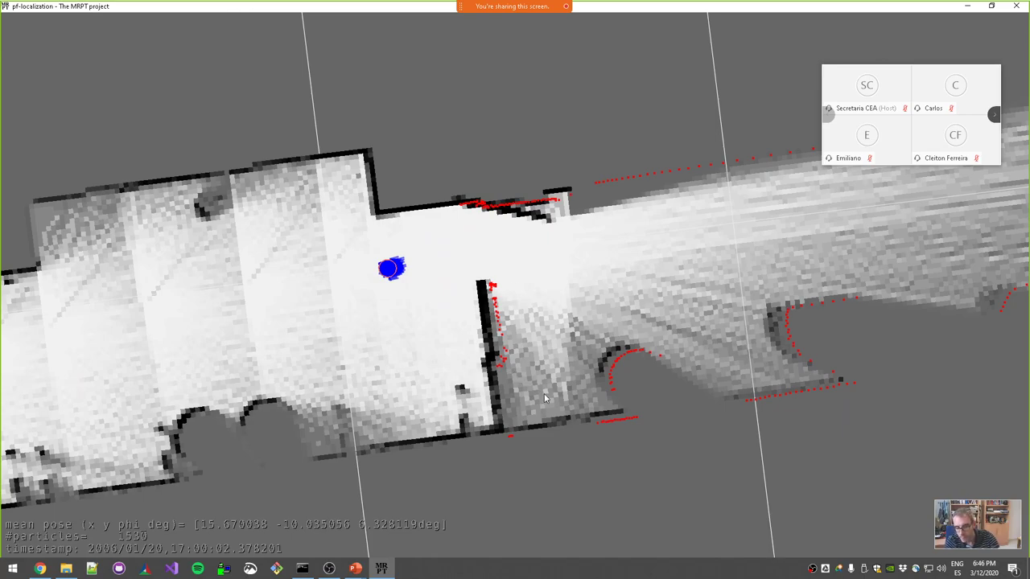
pyautogui.moveTo(522, 261); pyautogui.dragTo(539, 297)
pyautogui.scroll(-5, 540, 246)
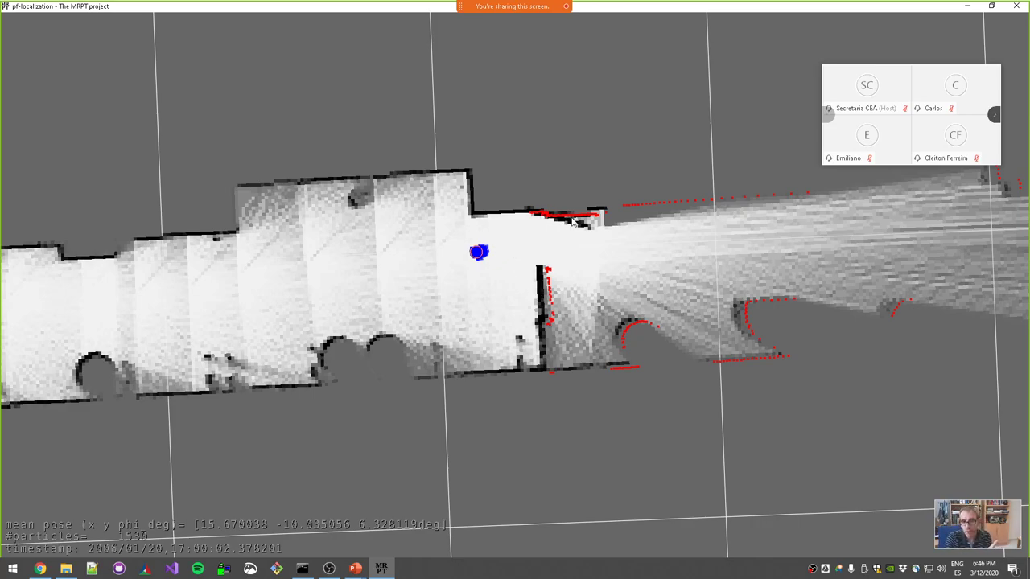
pyautogui.scroll(4, 583, 228)
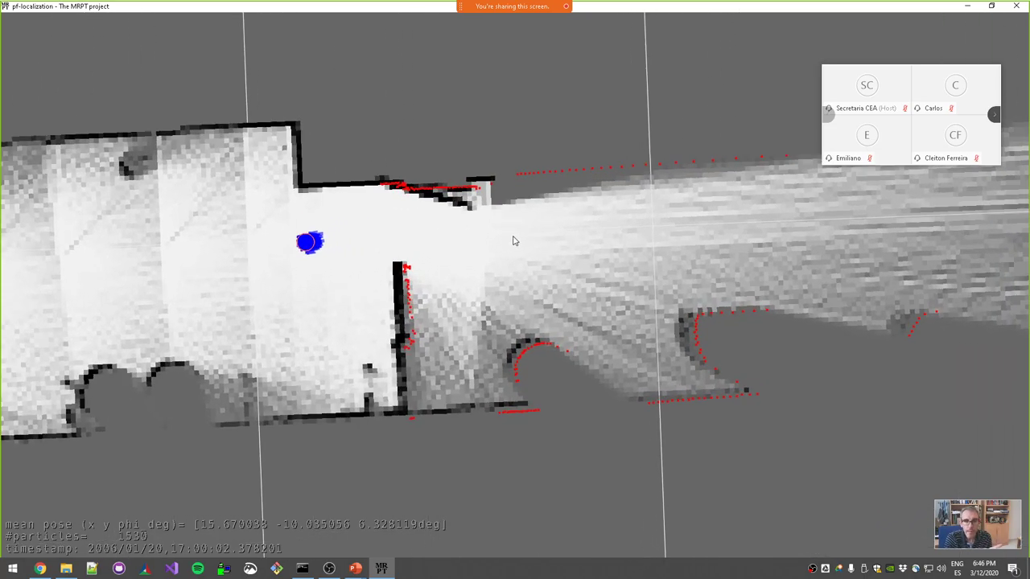
pyautogui.scroll(2, 451, 194)
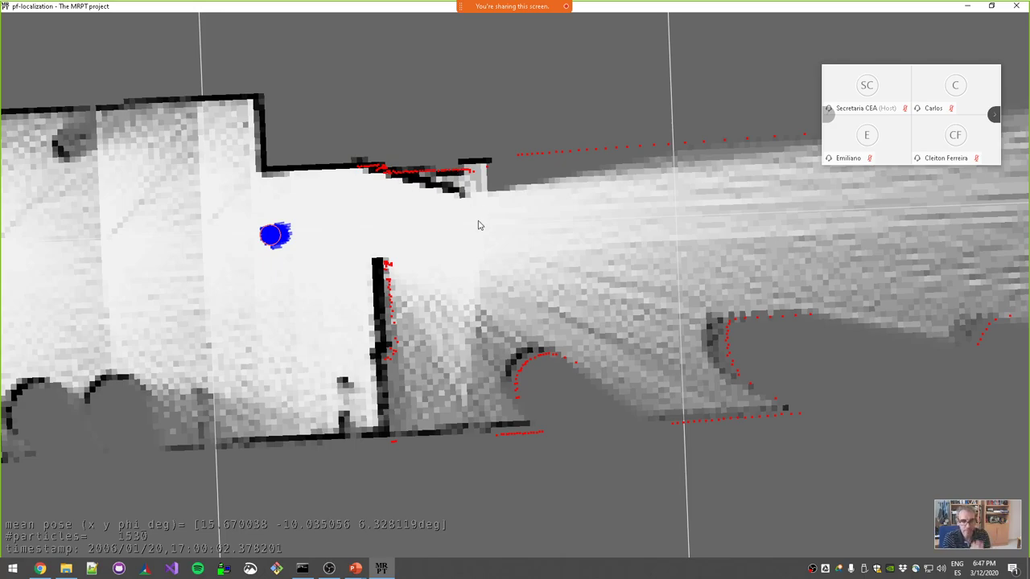
pyautogui.scroll(-3, 491, 234)
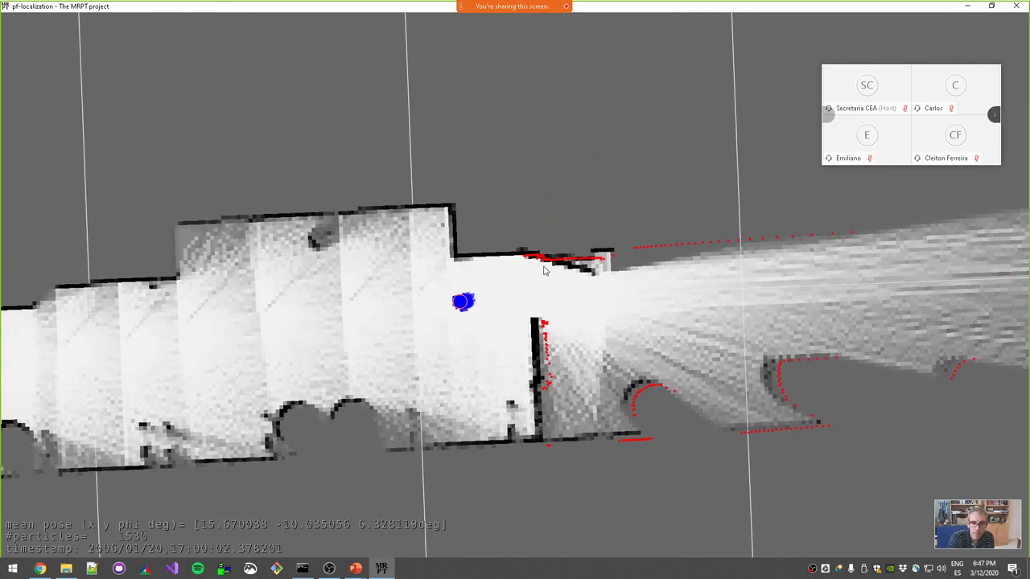
pyautogui.scroll(-3, 523, 271)
pyautogui.moveTo(510, 273); pyautogui.dragTo(621, 262)
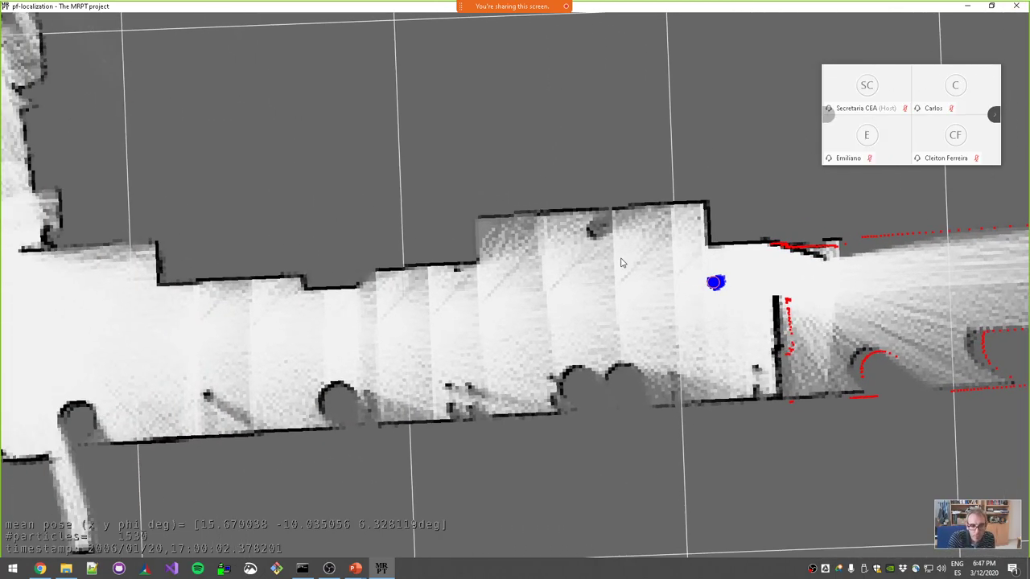
# Close the 3D localization view and let the pf-localization program finish in the command prompt
pyautogui.click(1012, 6)
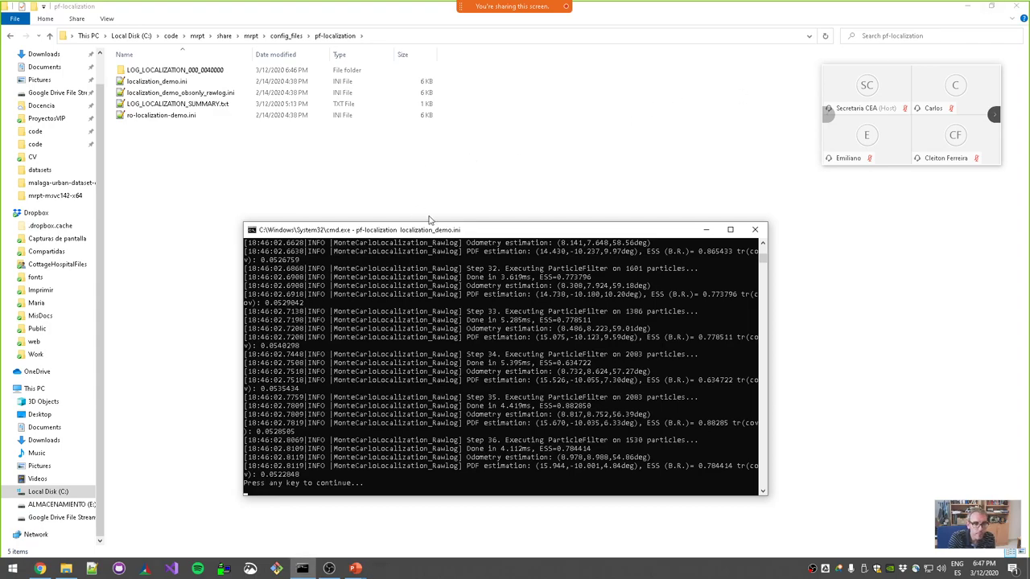
pyautogui.moveTo(438, 233); pyautogui.dragTo(458, 232)
pyautogui.press('Return')
# Open progress_00000.3Dscene from the 3D subfolder of the LOG_LOCALIZATION_000_0040000 log folder
pyautogui.click(172, 71)
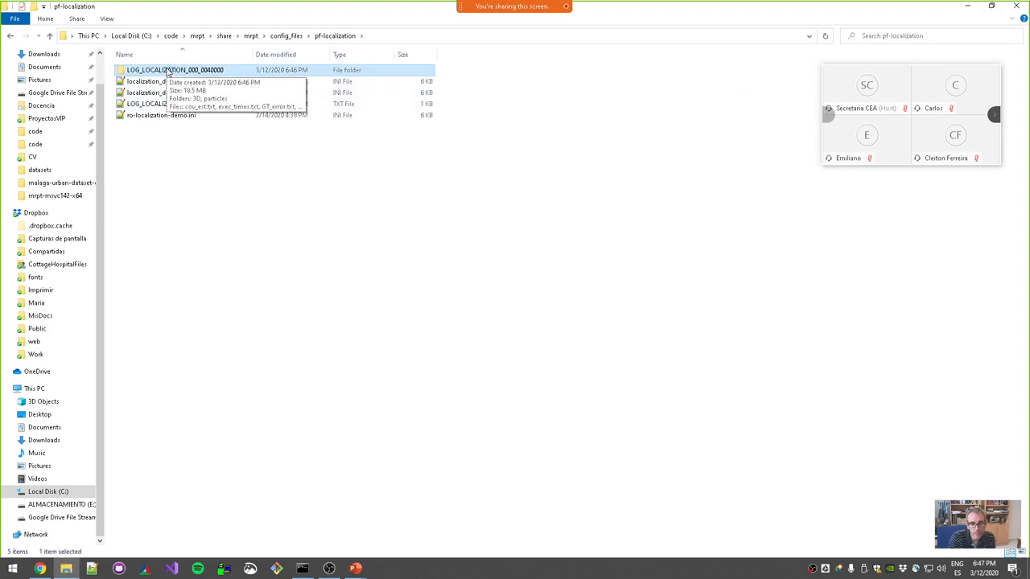
pyautogui.doubleClick(169, 71)
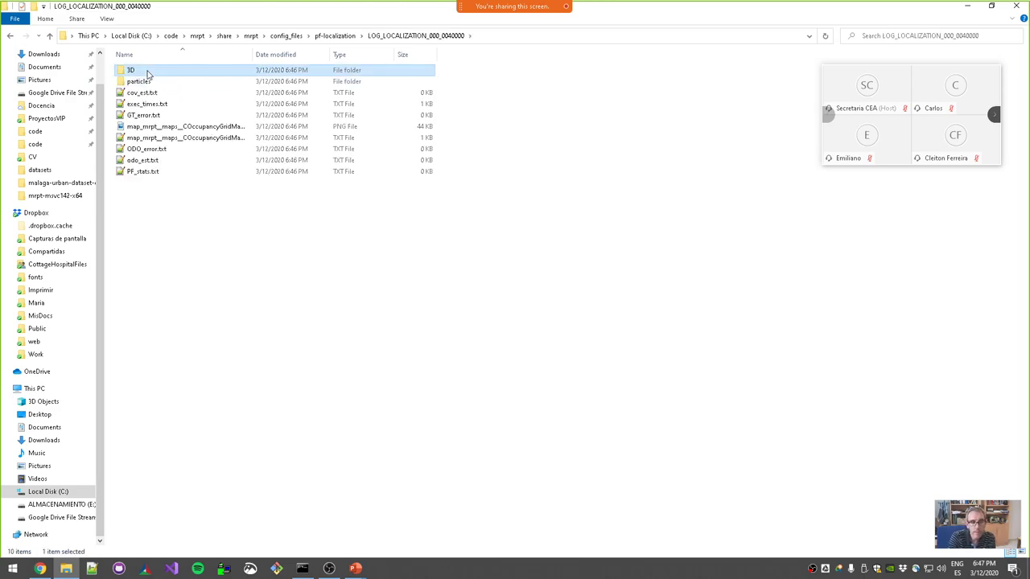
pyautogui.doubleClick(148, 71)
pyautogui.click(185, 72)
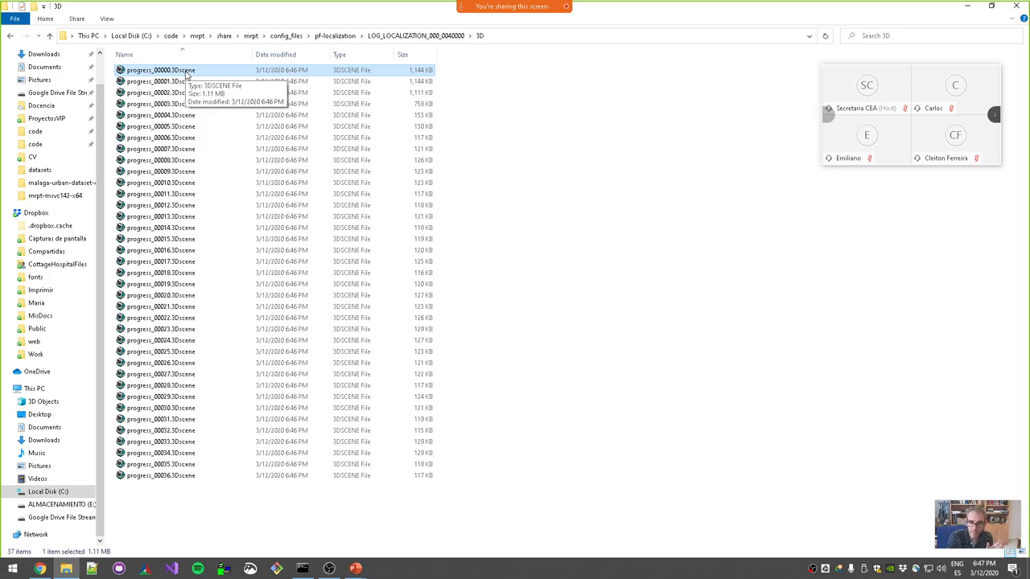
pyautogui.doubleClick(206, 74)
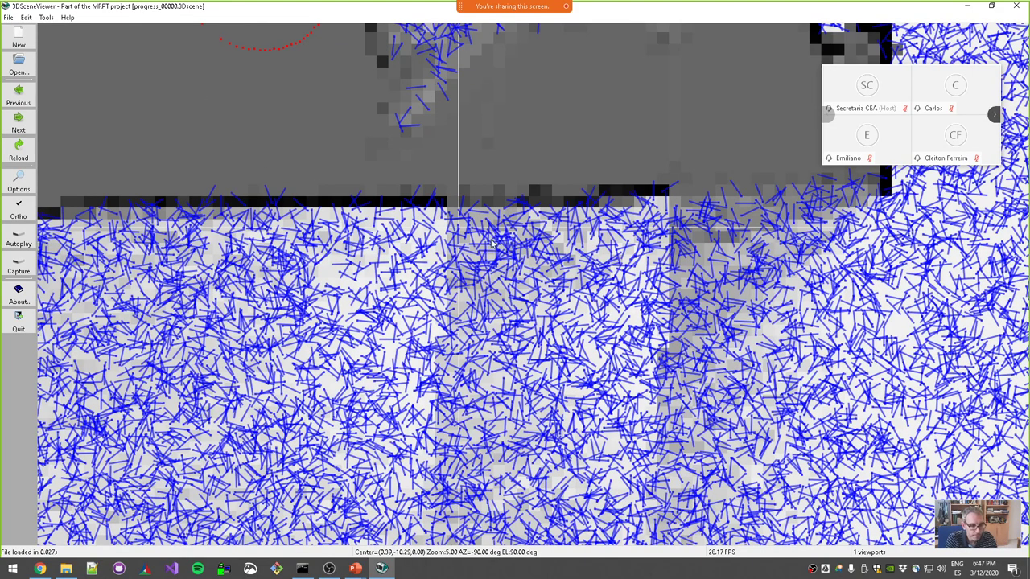
# Set the scene viewer options to always allow changing the camera zoom, elevation and azimuth
pyautogui.scroll(-3, 500, 249)
pyautogui.scroll(-10, 501, 254)
pyautogui.moveTo(353, 265); pyautogui.dragTo(325, 300)
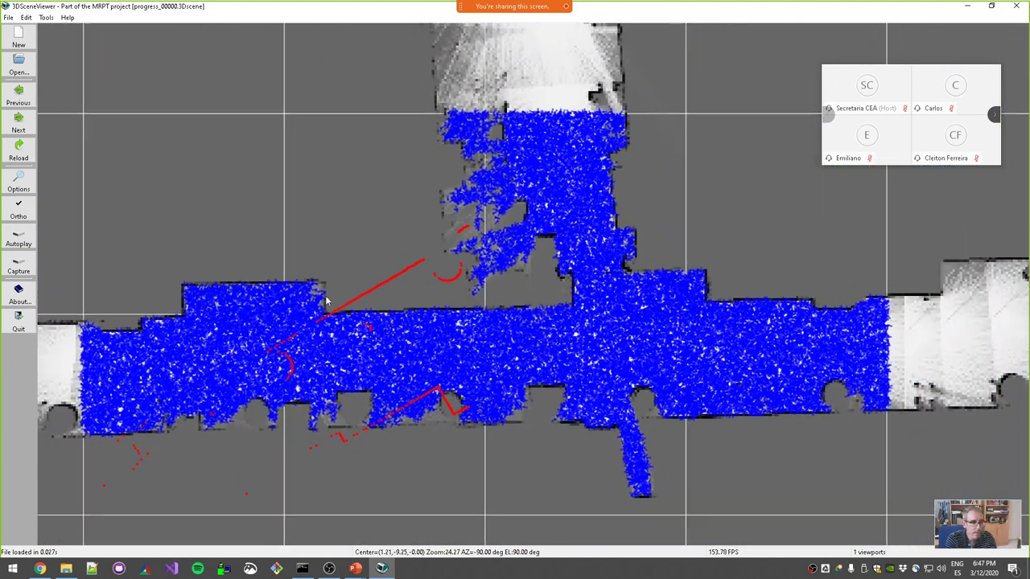
pyautogui.click(18, 184)
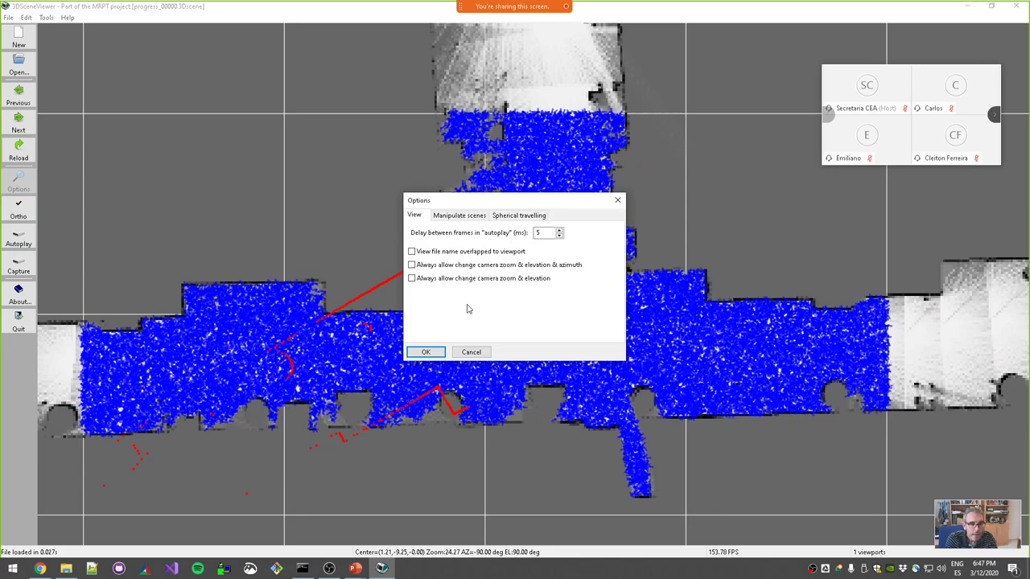
pyautogui.click(456, 266)
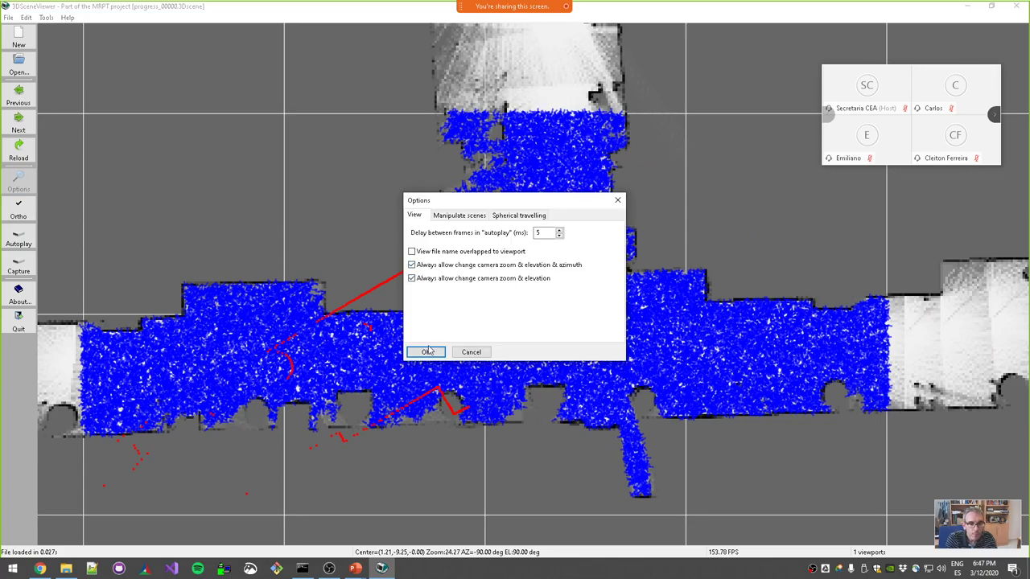
pyautogui.click(429, 349)
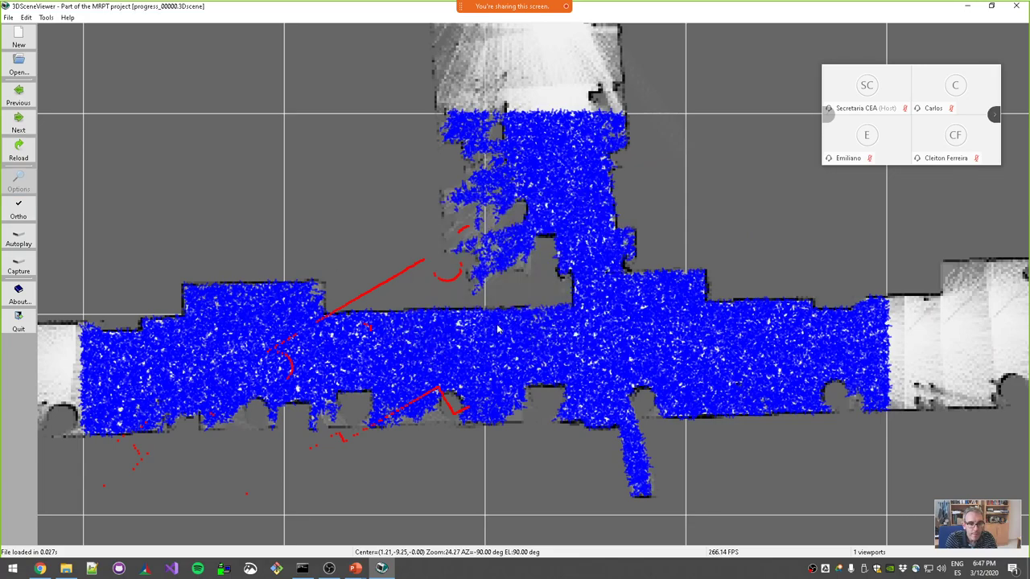
# Examine the initial particle distribution over the map's free space, from individual particle headings to the overall spread
pyautogui.moveTo(537, 296); pyautogui.dragTo(550, 363)
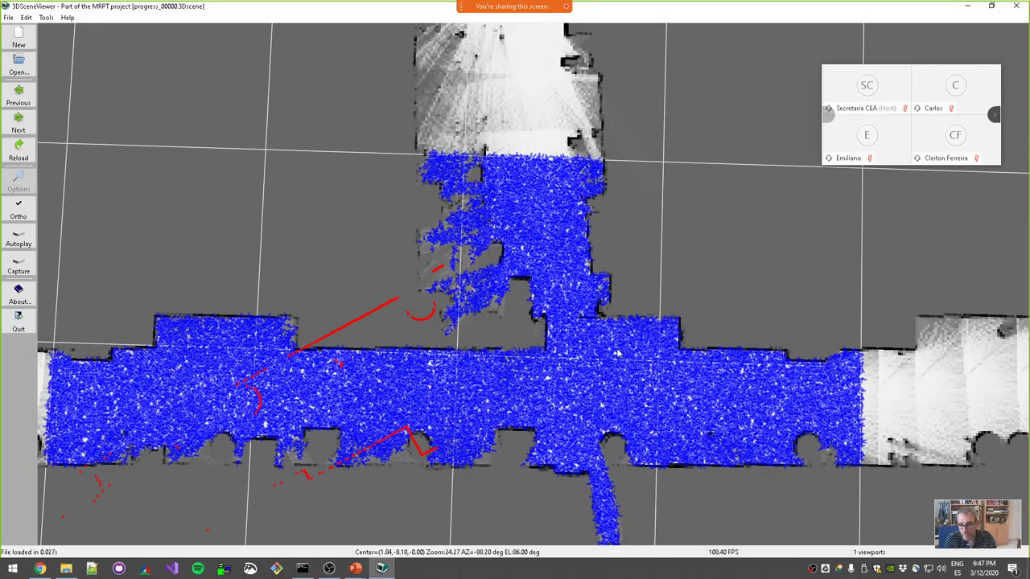
pyautogui.scroll(20, 585, 385)
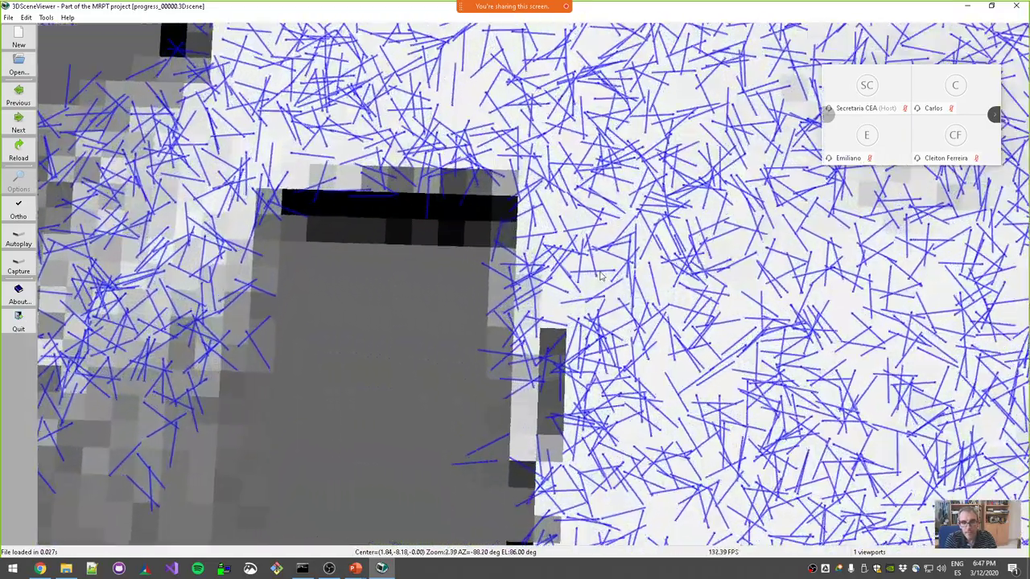
pyautogui.scroll(6, 600, 276)
pyautogui.moveTo(600, 276); pyautogui.dragTo(410, 294)
pyautogui.moveTo(406, 515); pyautogui.dragTo(353, 246)
pyautogui.scroll(-15, 536, 339)
pyautogui.moveTo(536, 339); pyautogui.dragTo(730, 413)
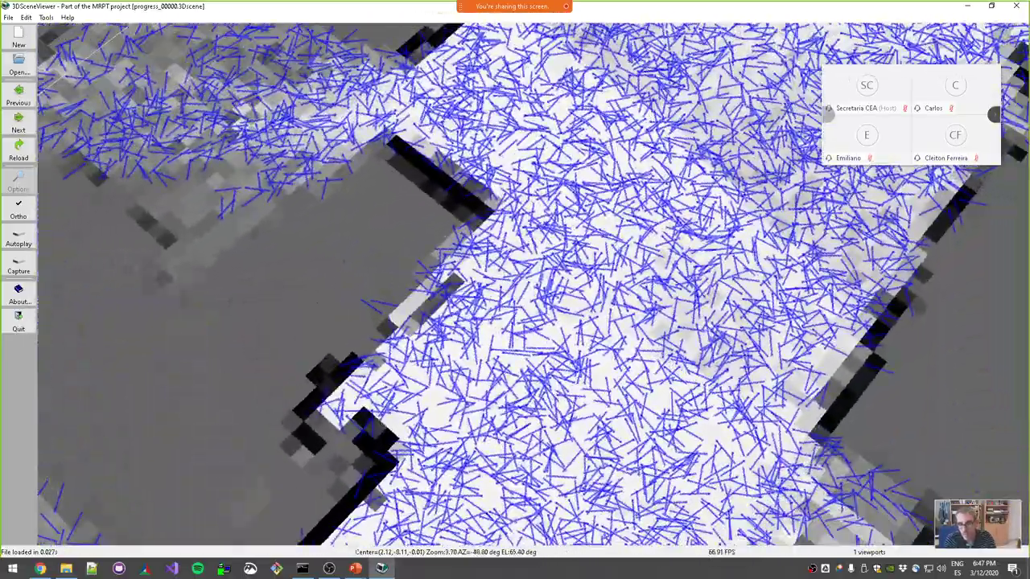
pyautogui.scroll(-15, 731, 413)
pyautogui.moveTo(477, 326); pyautogui.dragTo(619, 371)
pyautogui.scroll(-15, 605, 374)
# Go through the logged scenes one by one up to progress_00004.3Dscene to examine the particles and covariance ellipse
pyautogui.press('n')
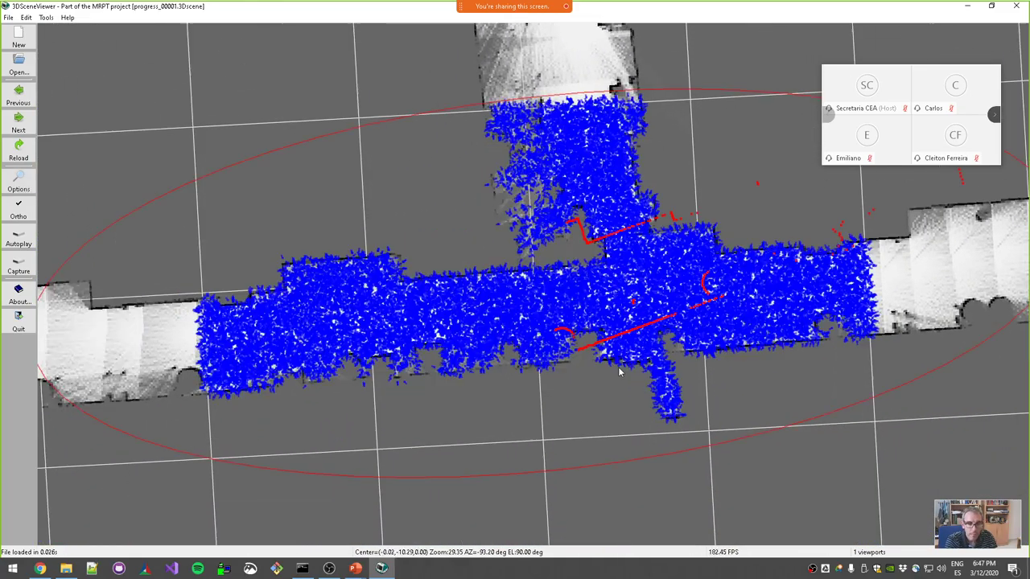
pyautogui.press('Right')
pyautogui.press('Right')
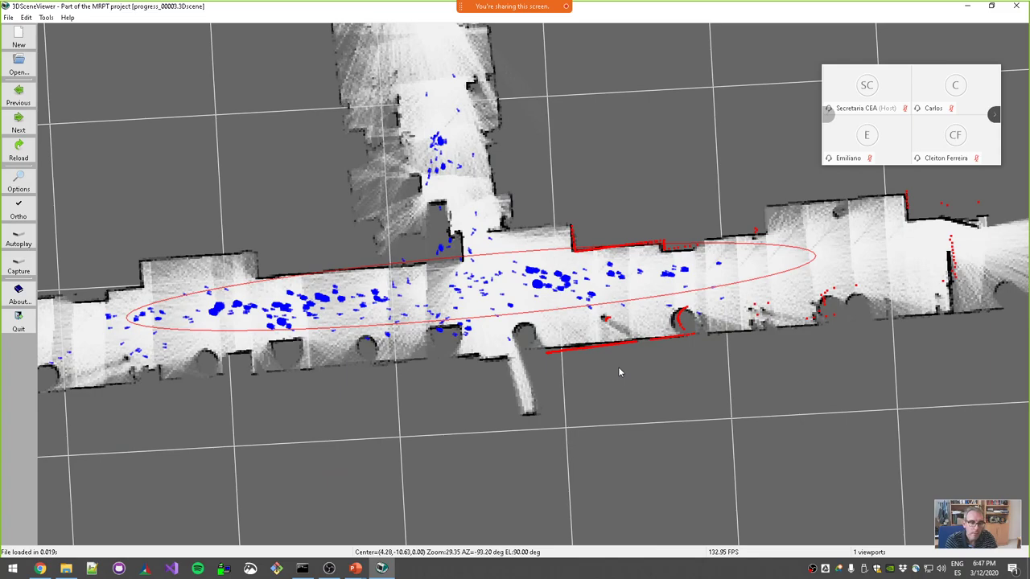
pyautogui.press('Right')
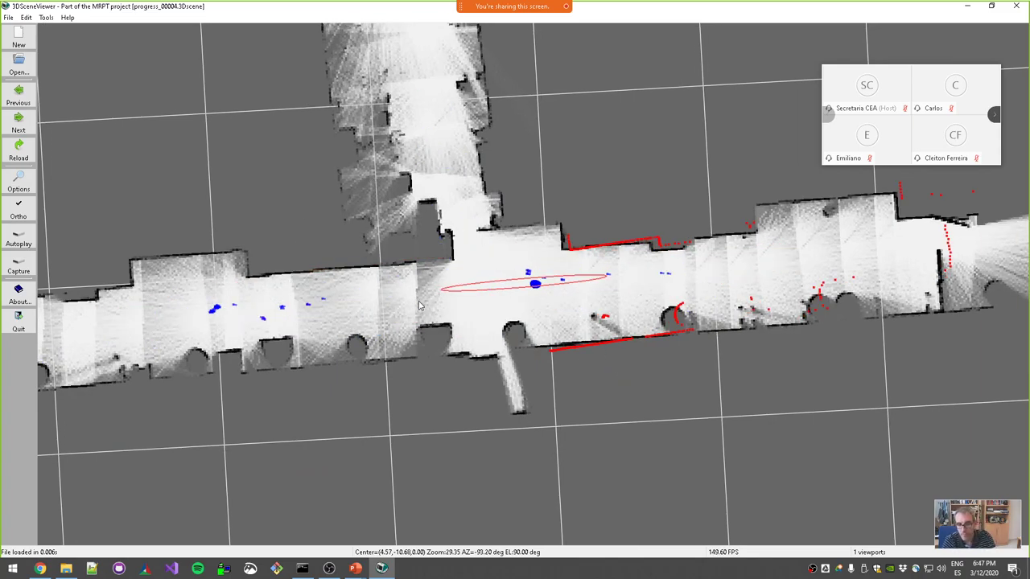
pyautogui.moveTo(428, 298); pyautogui.dragTo(412, 314)
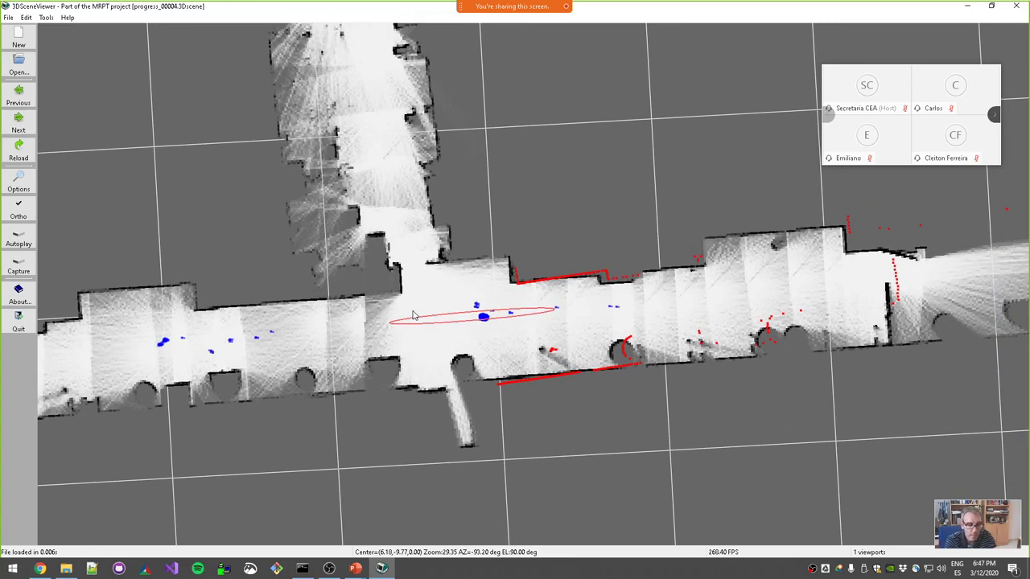
# Continue through the logged scenes to progress_00016.3Dscene, following the pose estimate along the corridor
pyautogui.press('Right')
pyautogui.press('Right')
pyautogui.press('Right')
pyautogui.press('Right')
pyautogui.press('Right')
pyautogui.press('Right')
pyautogui.press('Right')
pyautogui.press('Right')
pyautogui.press('Right')
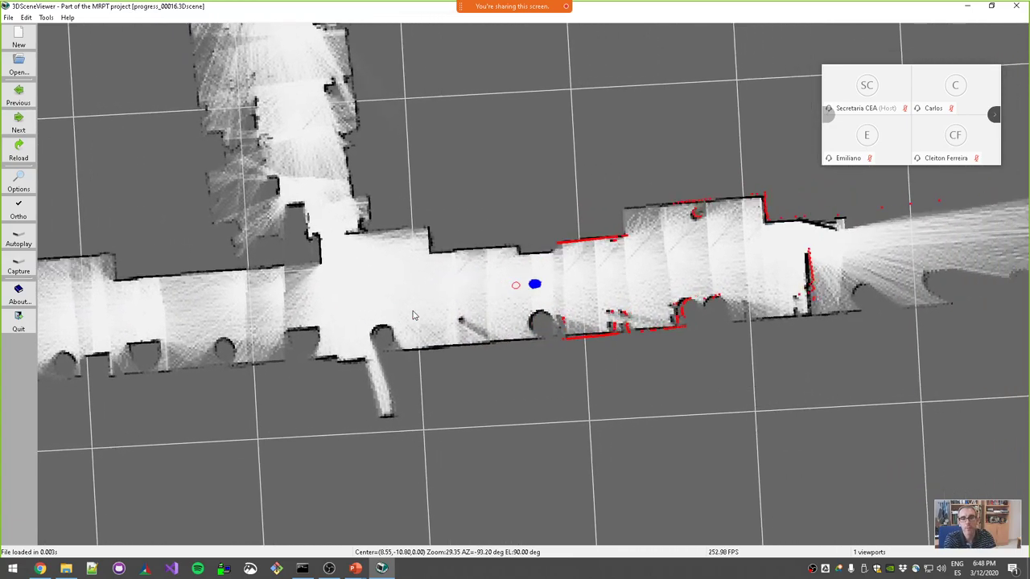
# Compare the laser scan points with the map walls around the particle cloud in progress_00021.3Dscene
pyautogui.scroll(6, 533, 321)
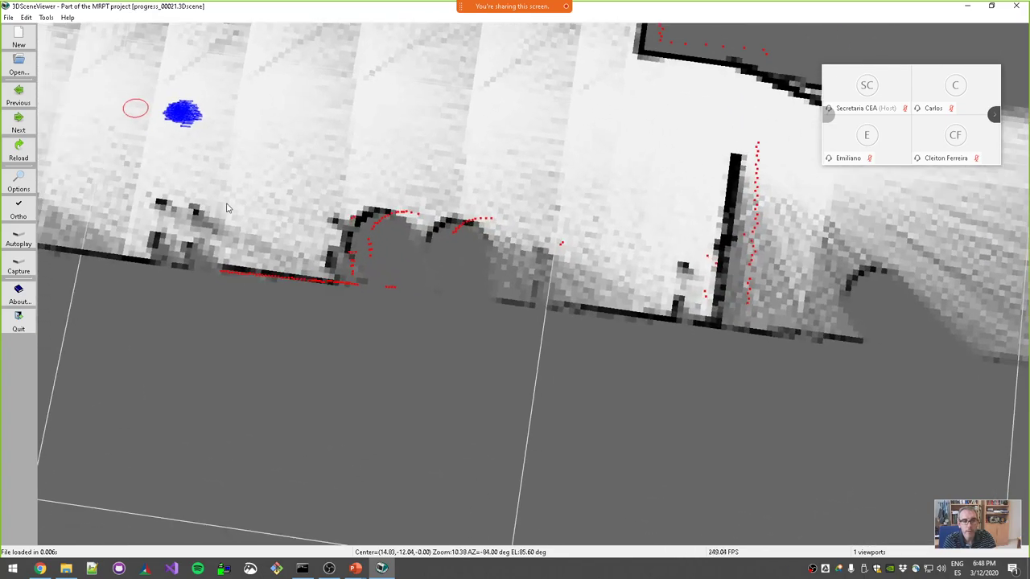
pyautogui.moveTo(226, 208); pyautogui.dragTo(280, 243)
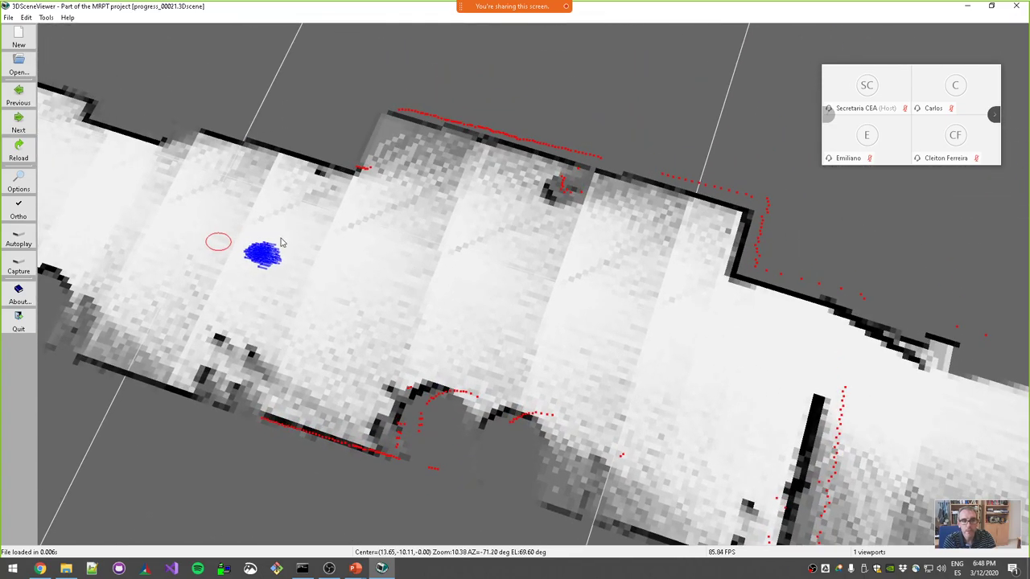
pyautogui.moveTo(448, 276); pyautogui.dragTo(400, 245)
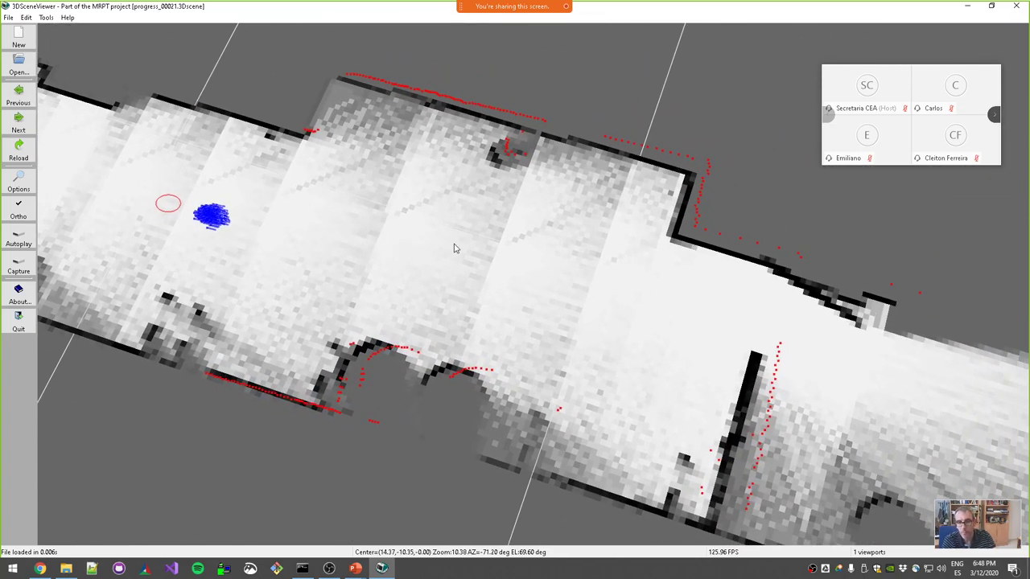
pyautogui.moveTo(484, 278); pyautogui.dragTo(468, 271)
# Close the scene viewer and open localization_demo.rawlog from the mrpt datasets folder
pyautogui.click(1020, 9)
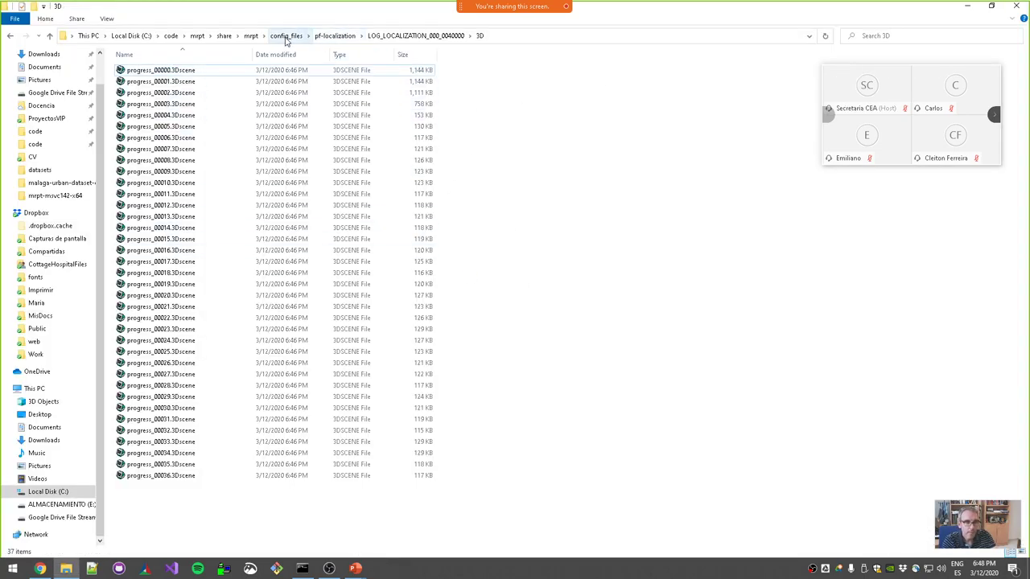
pyautogui.click(251, 35)
pyautogui.doubleClick(151, 83)
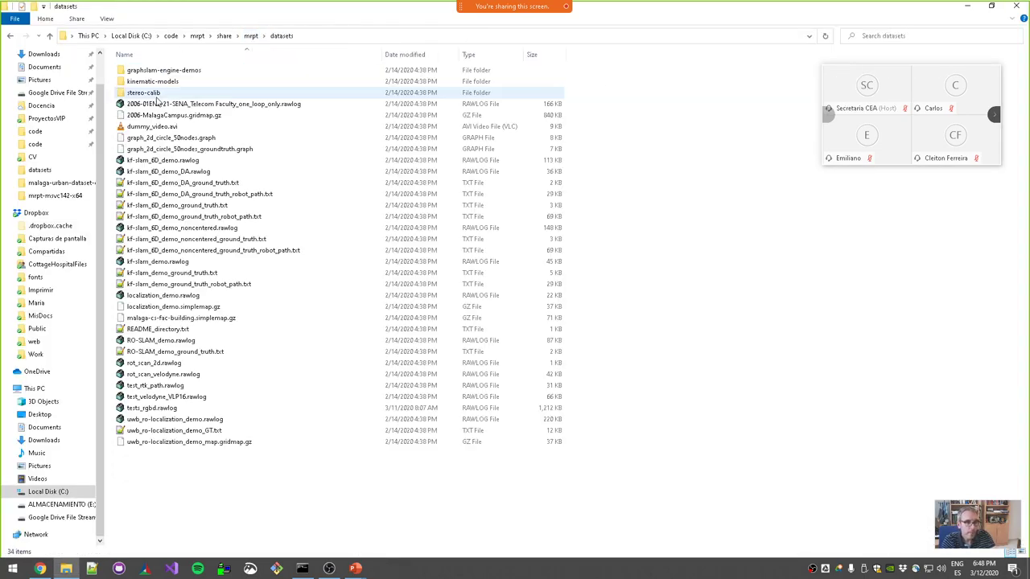
pyautogui.doubleClick(179, 295)
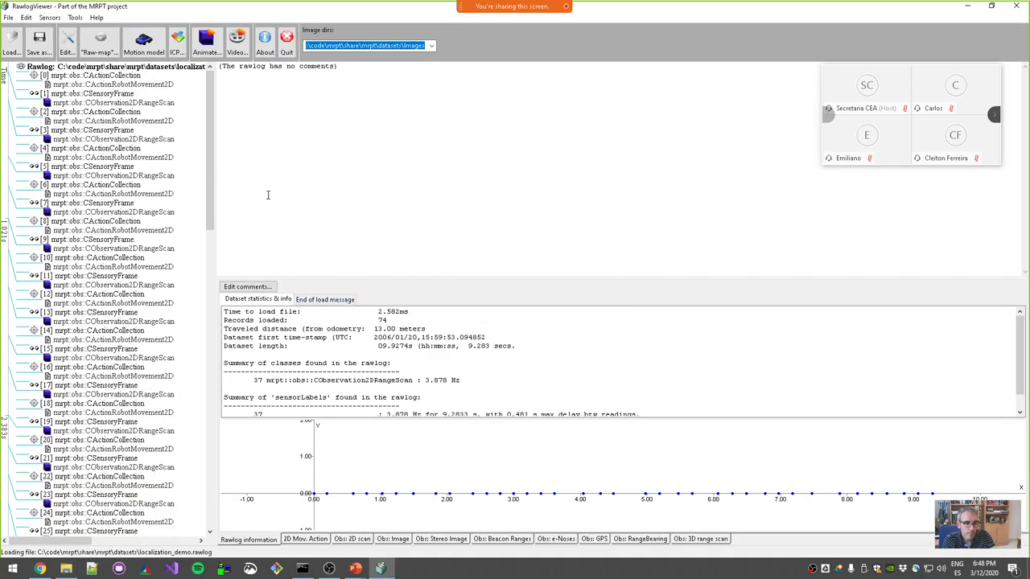
# Examine the robot movement of action 2 and the 2D range scan of sensory frame 1 in the rawlog
pyautogui.click(183, 120)
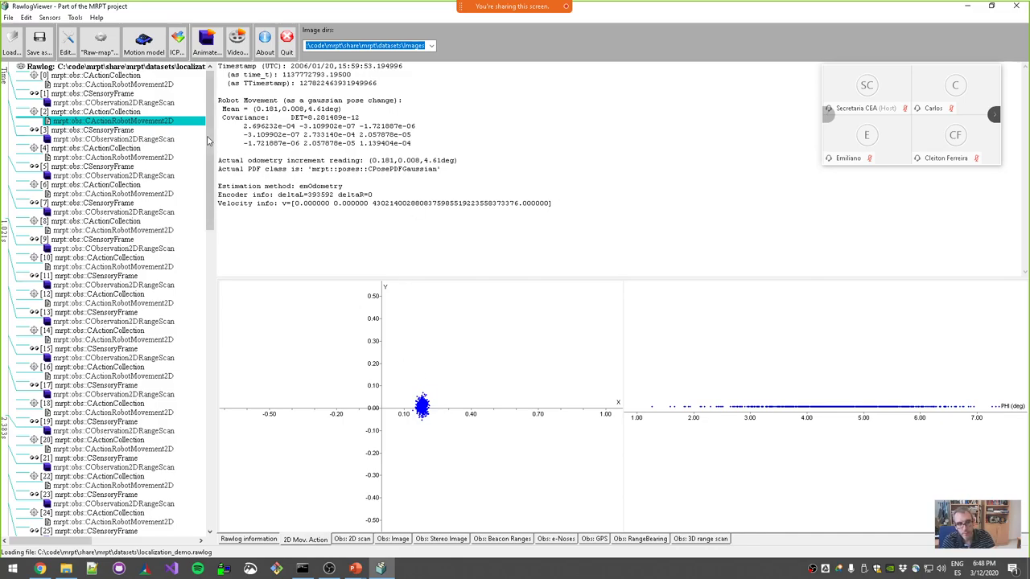
pyautogui.click(165, 102)
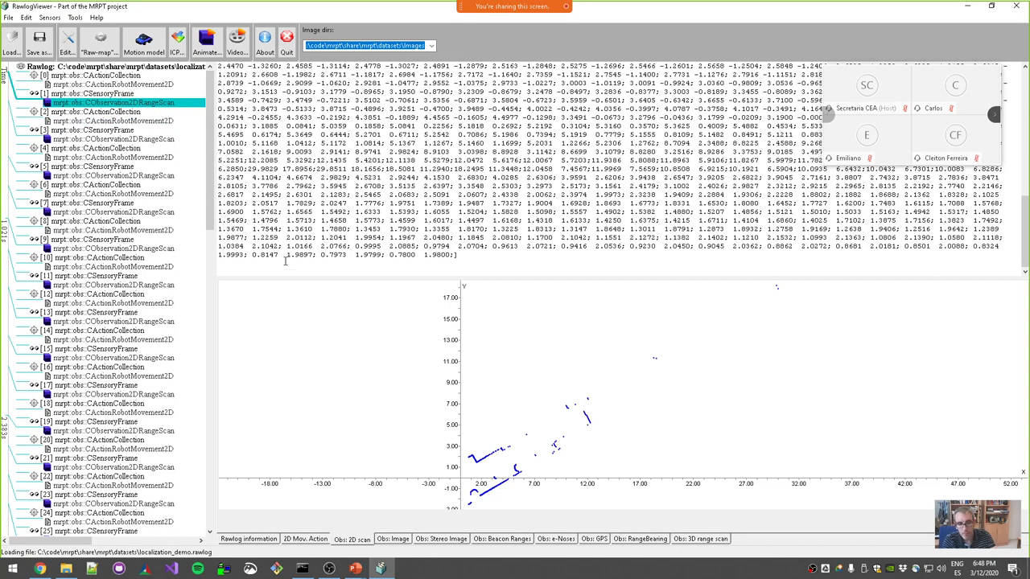
pyautogui.click(161, 122)
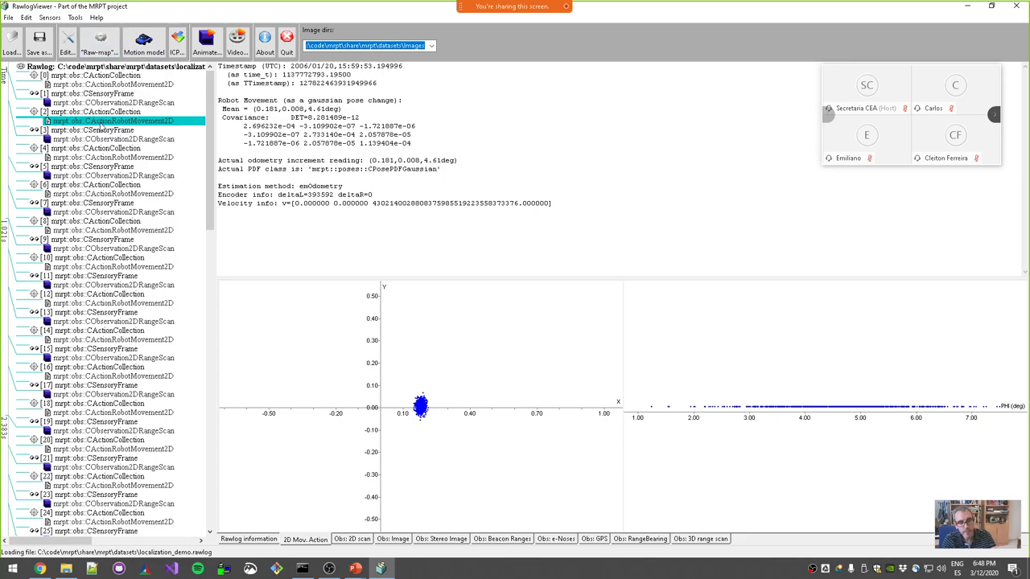
# Open the motion model parameters of the loaded rawlog
pyautogui.click(141, 44)
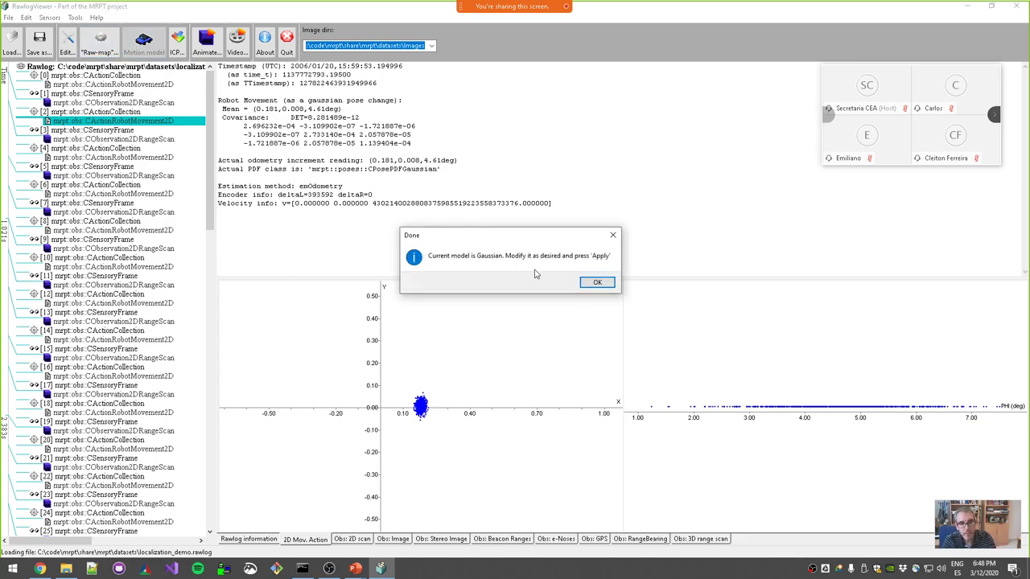
pyautogui.click(596, 281)
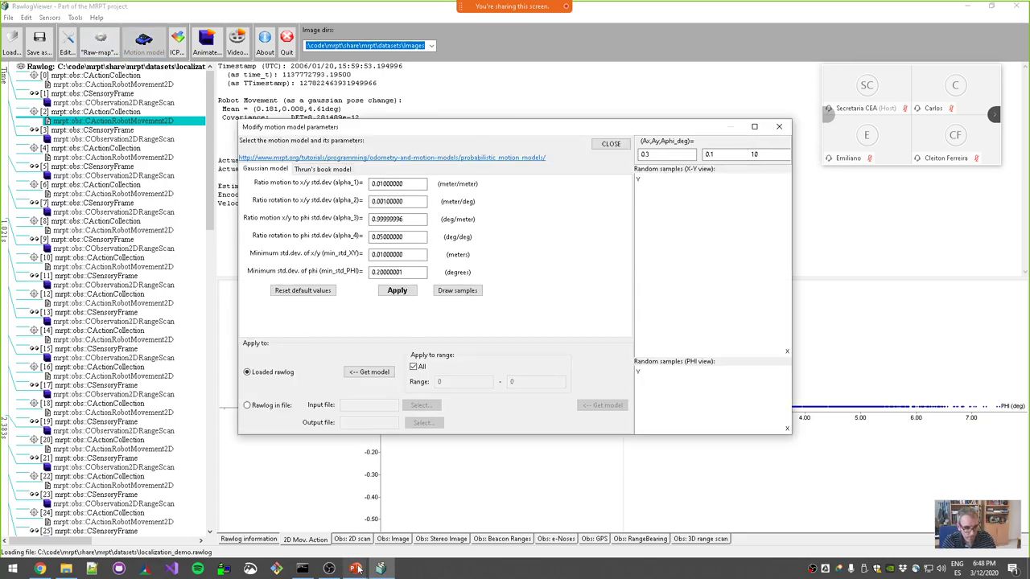
# Switch to the PowerPoint slide show and review the kinematic model plots beside the Bayes rule diagram
pyautogui.moveTo(356, 568)
pyautogui.click(364, 505)
pyautogui.click(474, 364)
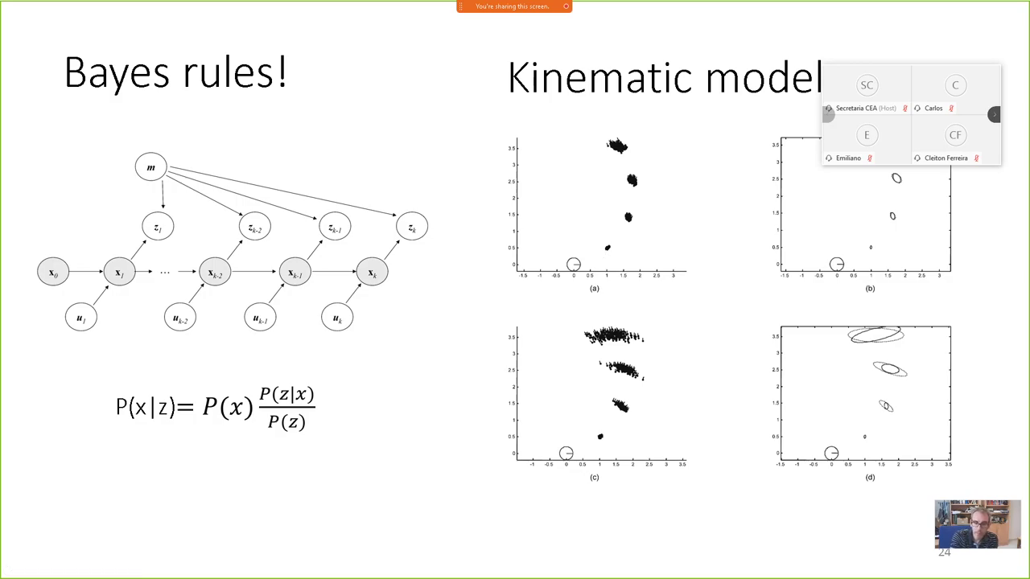
pyautogui.rightClick(493, 227)
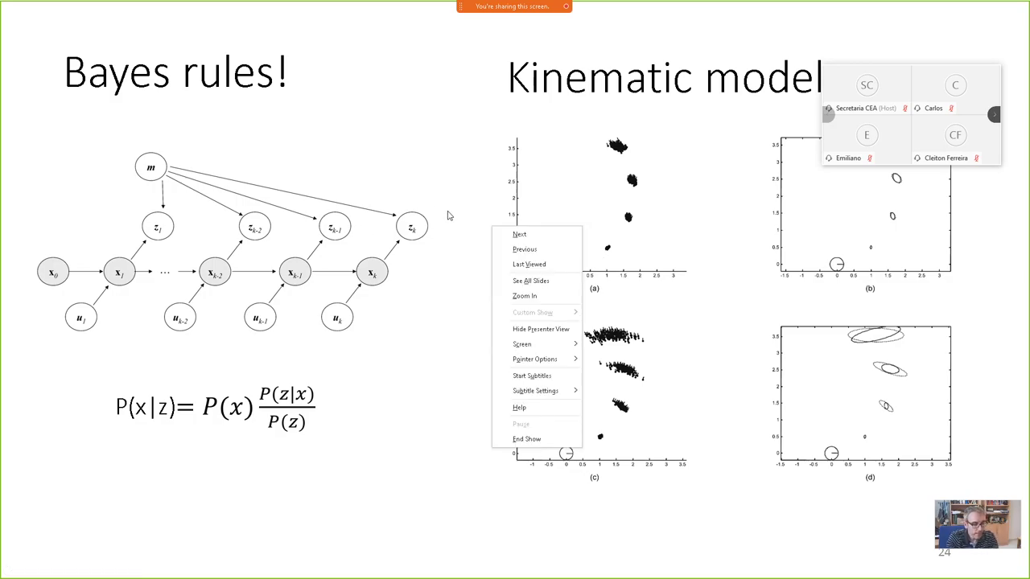
pyautogui.click(447, 213)
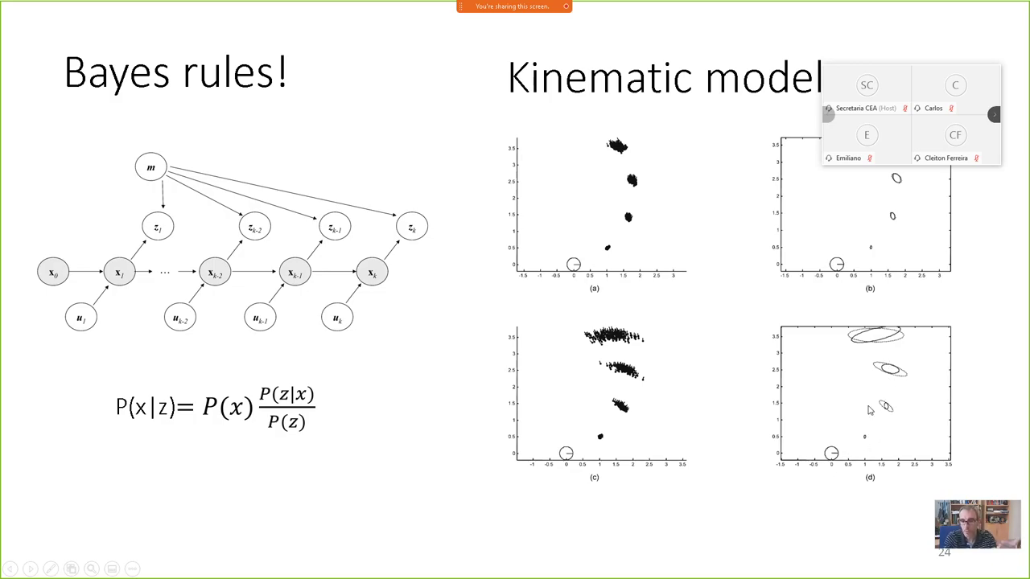
# Return to RawlogViewer and set the Gaussian model's minimum standard deviation of x/y to 0.1 meters
pyautogui.hotkey('alt', 'Tab')
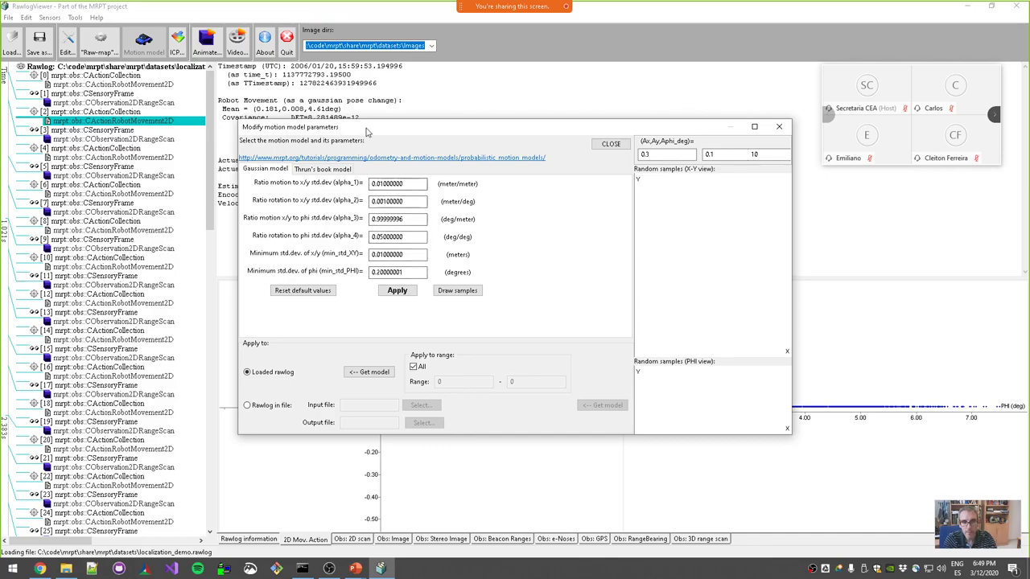
pyautogui.moveTo(365, 128); pyautogui.dragTo(352, 127)
pyautogui.click(361, 253)
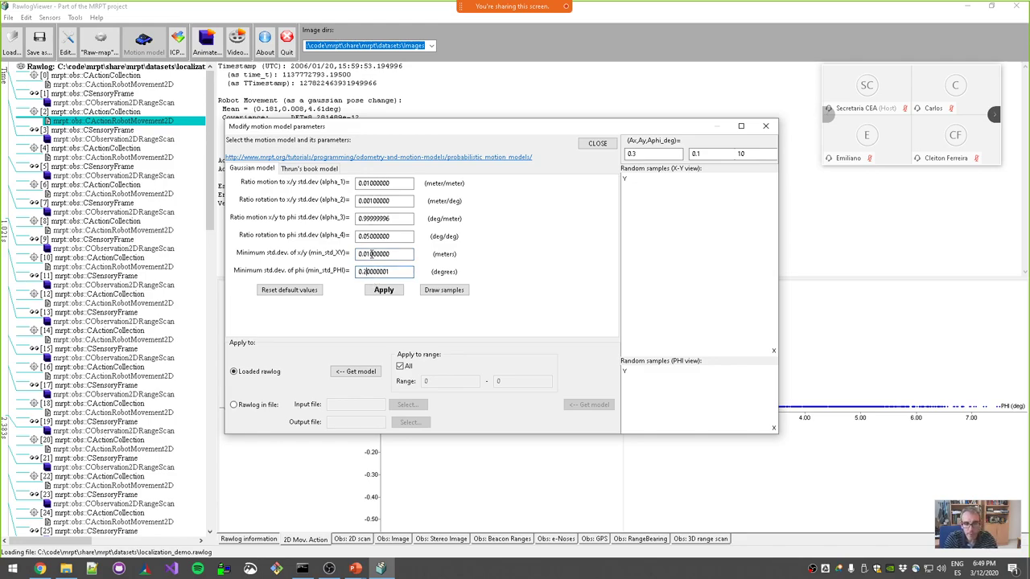
pyautogui.moveTo(371, 253); pyautogui.dragTo(355, 253)
pyautogui.press('Right')
pyautogui.press('Right')
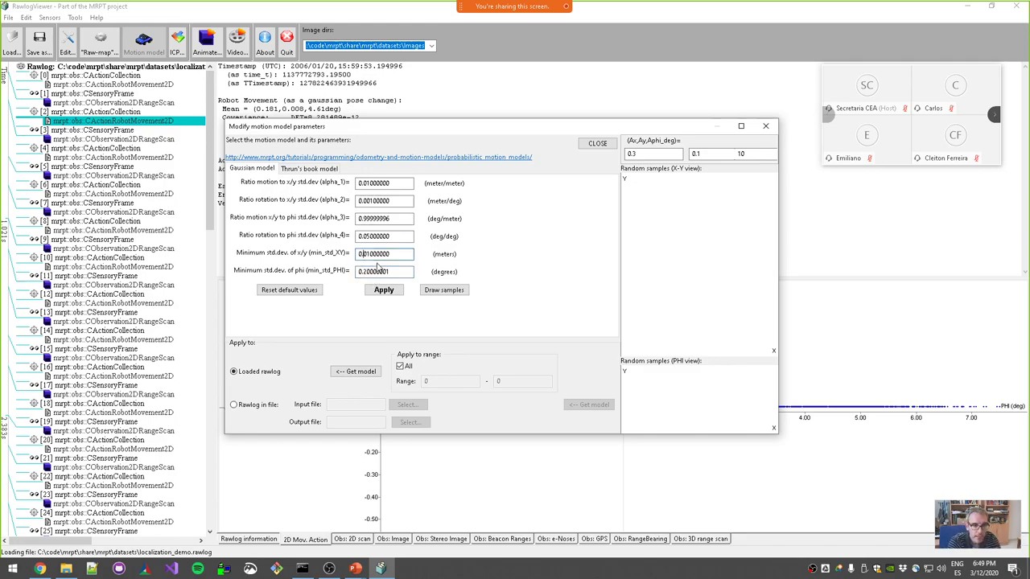
# Set the Gaussian model's minimum standard deviation of phi to 2.0000001 degrees
pyautogui.click(393, 271)
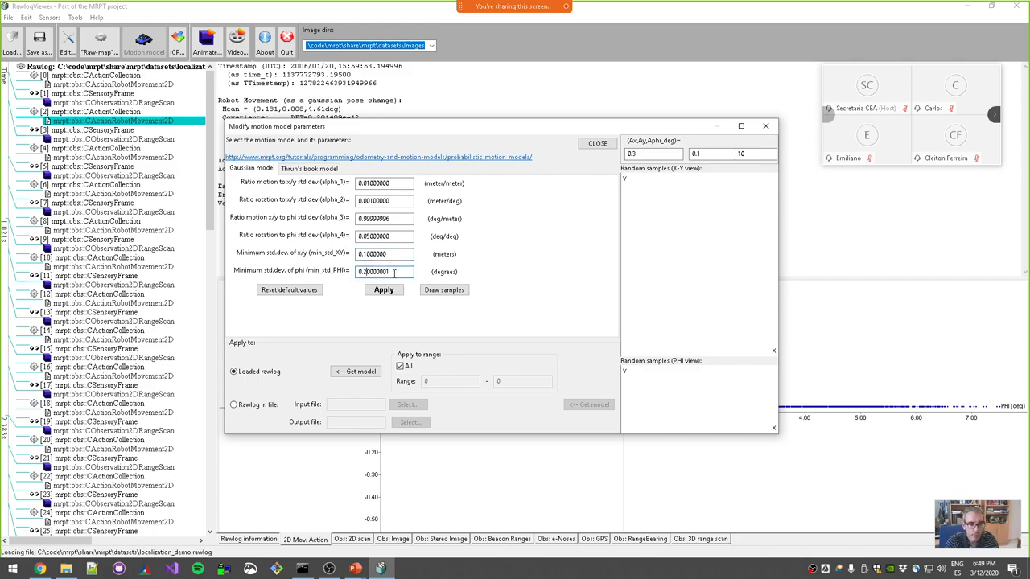
pyautogui.press('Delete')
pyautogui.press('Delete')
pyautogui.write('.')
pyautogui.press('Tab')
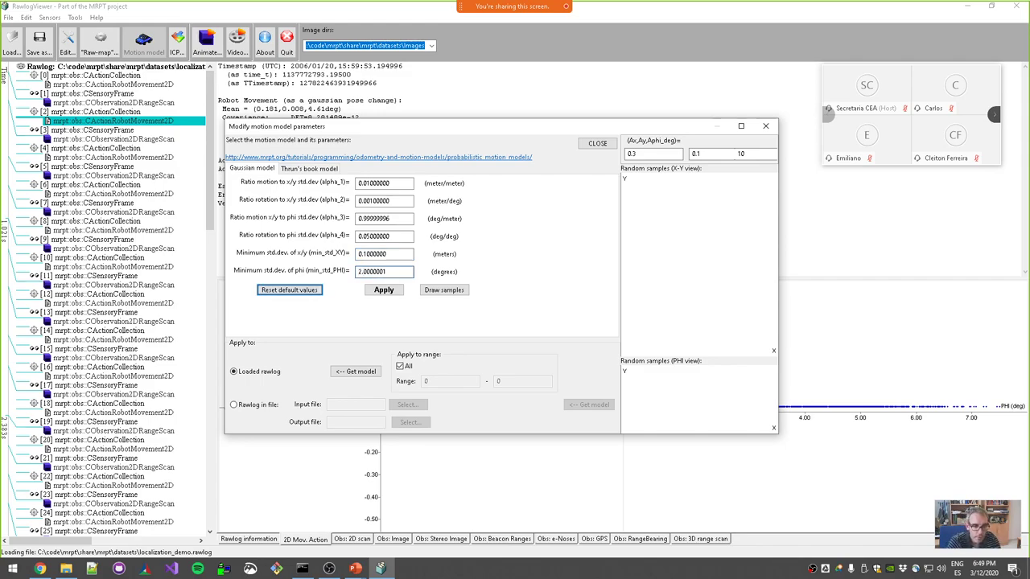
pyautogui.press('Tab')
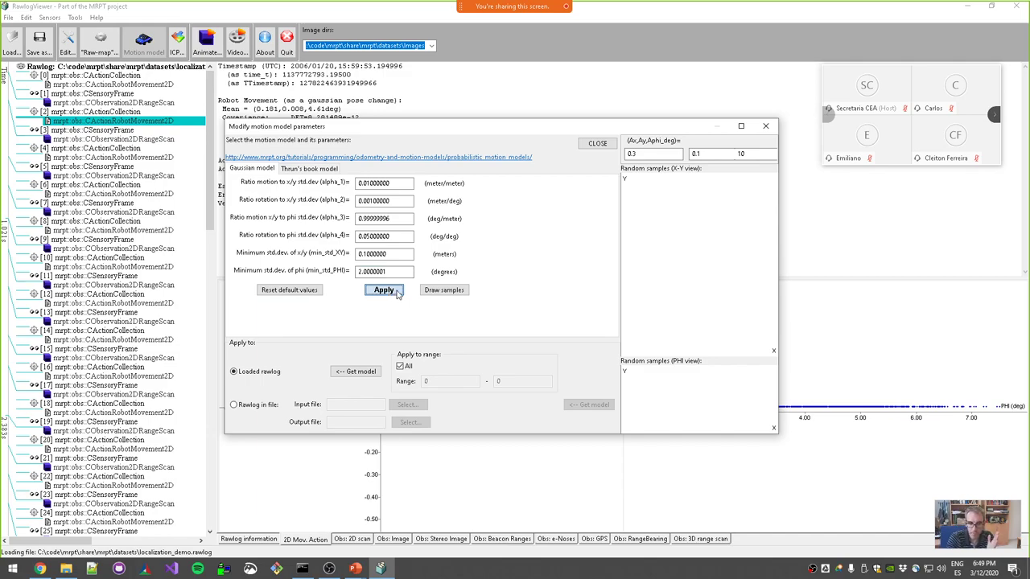
# Apply the modified Gaussian motion model to all entries of the loaded rawlog and close the parameters dialog
pyautogui.click(396, 294)
pyautogui.click(561, 282)
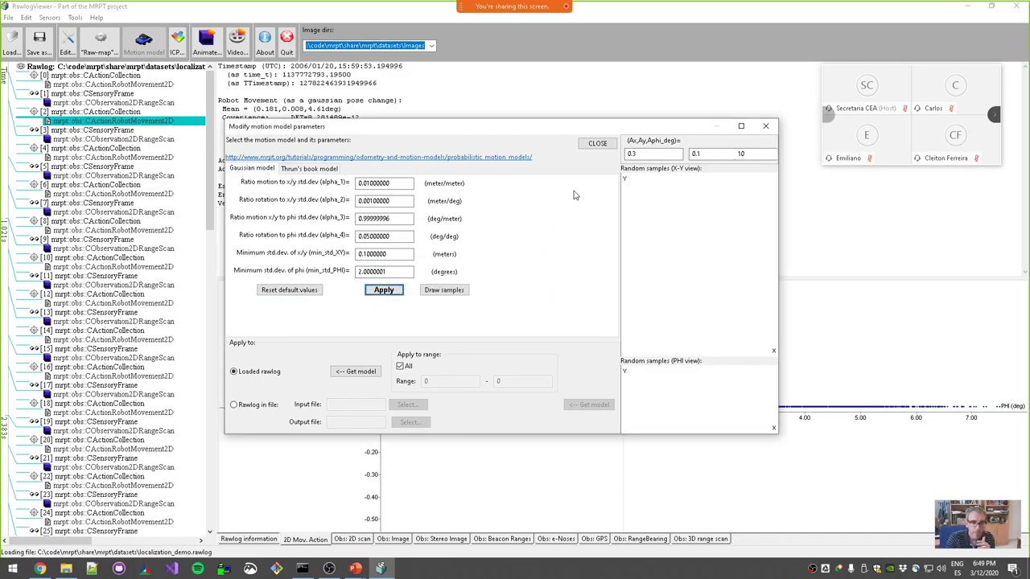
pyautogui.click(597, 145)
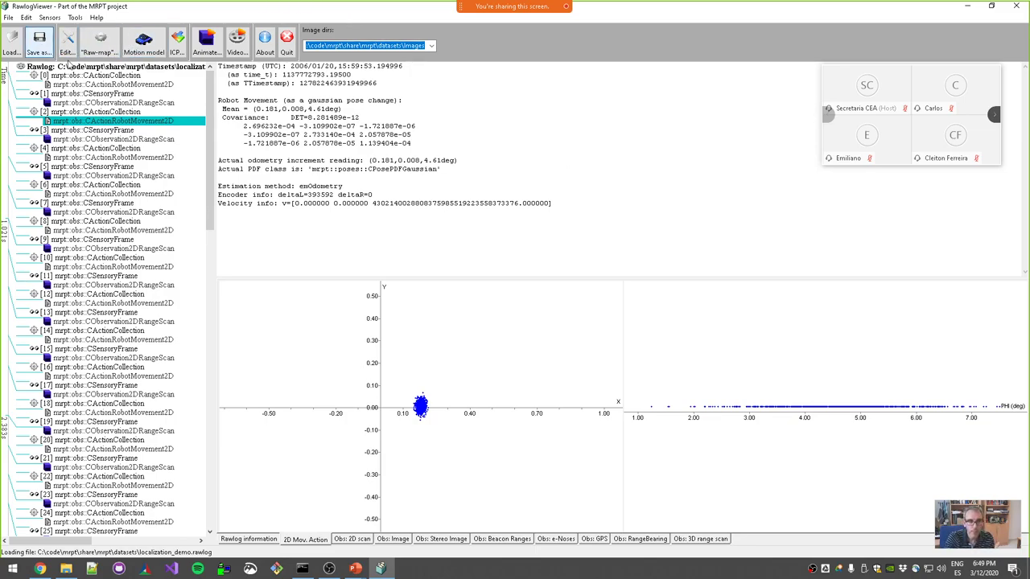
# Save the modified rawlog over the existing localization_demo.rawlog in the datasets folder and quit RawlogViewer
pyautogui.click(40, 40)
pyautogui.press('Return')
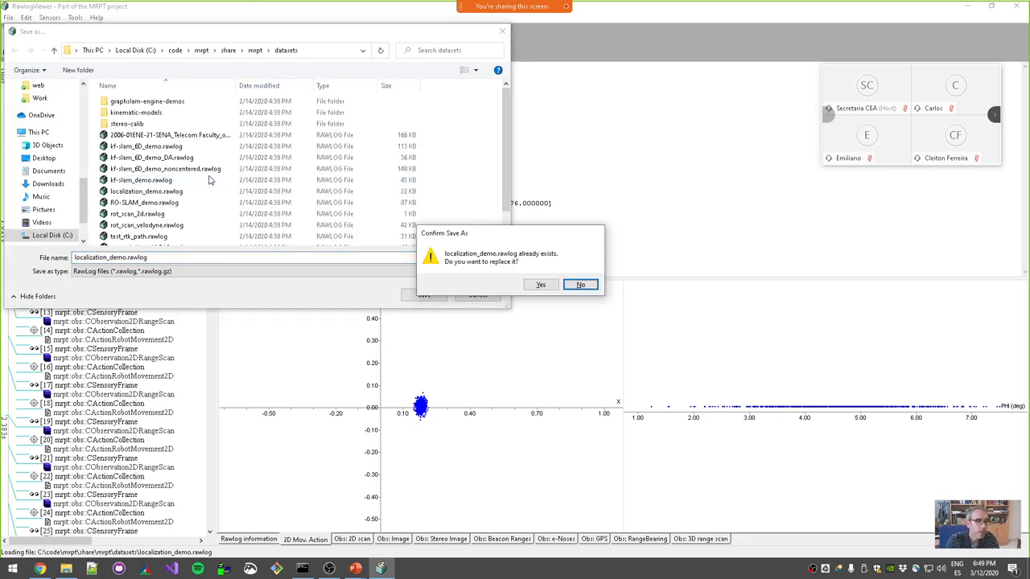
pyautogui.click(535, 286)
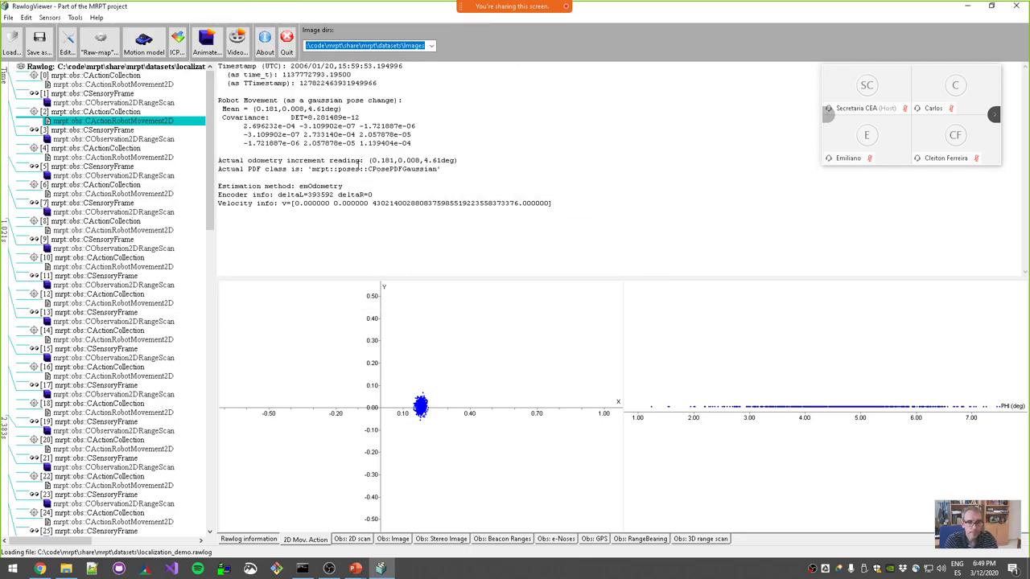
pyautogui.click(294, 50)
# Switch to the command prompt, clear its output and rerun pf-localization with localization_demo.ini
pyautogui.hotkey('alt', 'Tab')
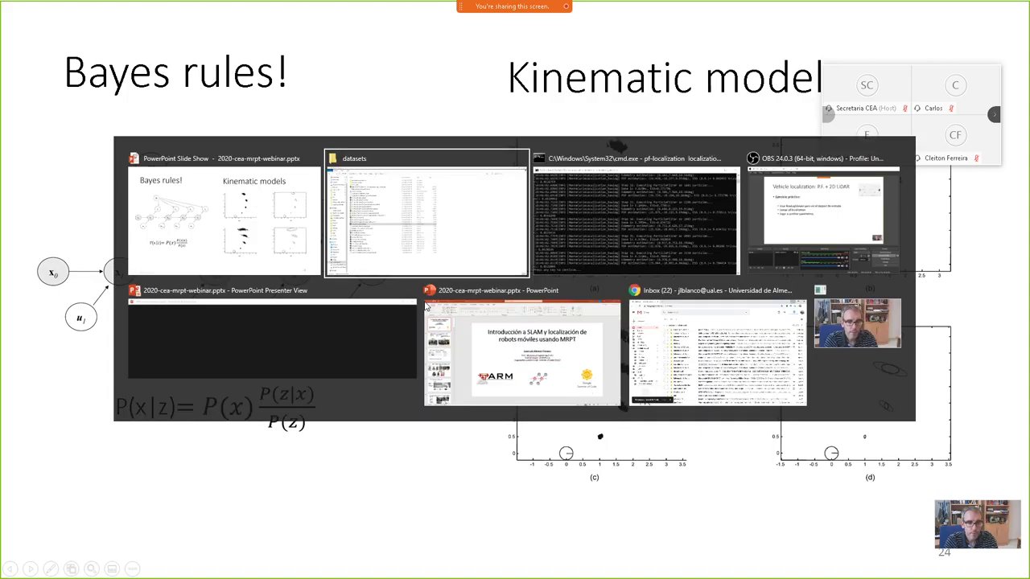
pyautogui.press('Return')
pyautogui.write('cls')
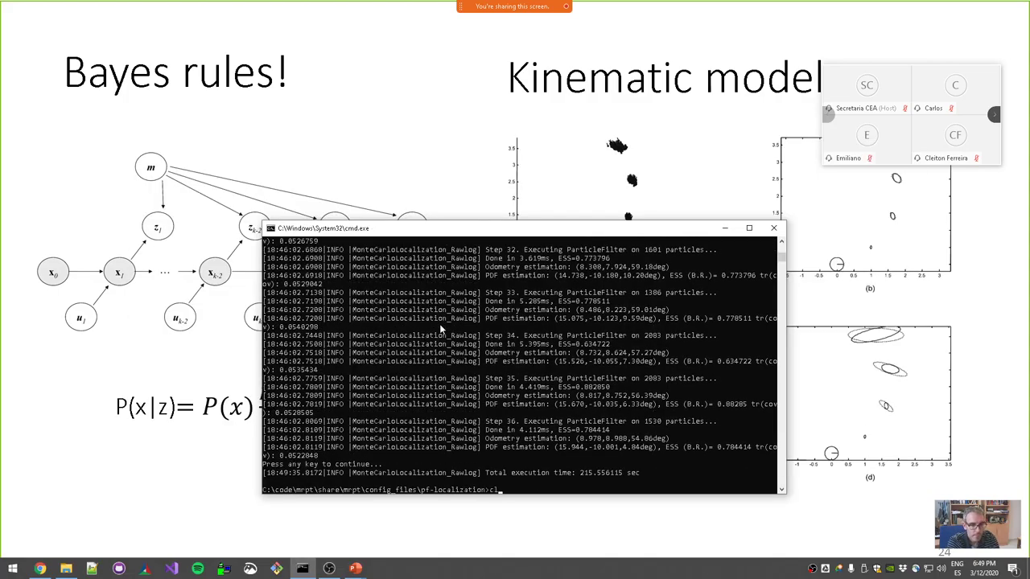
pyautogui.press('Return')
pyautogui.press('Up')
pyautogui.press('Up')
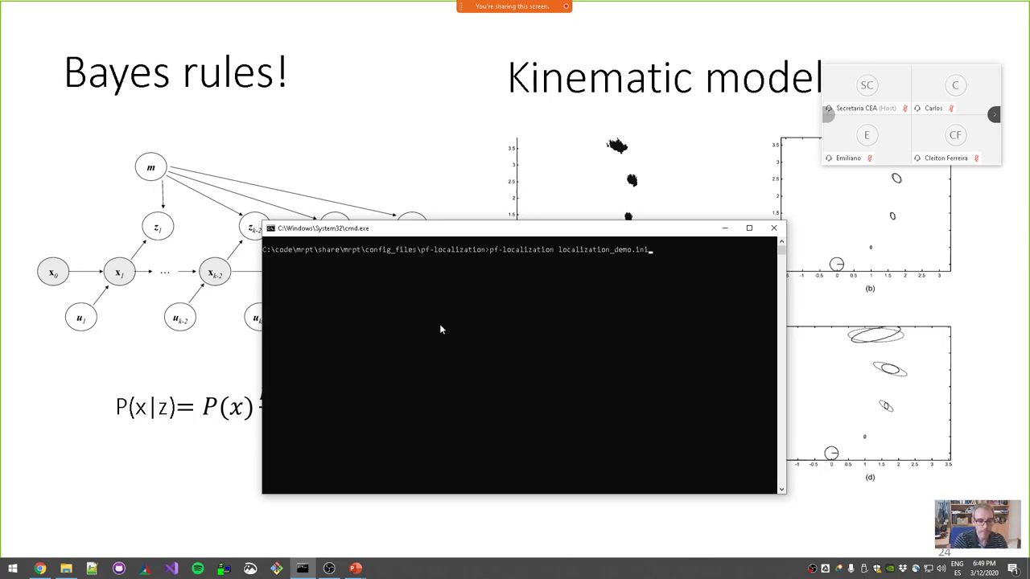
pyautogui.press('Return')
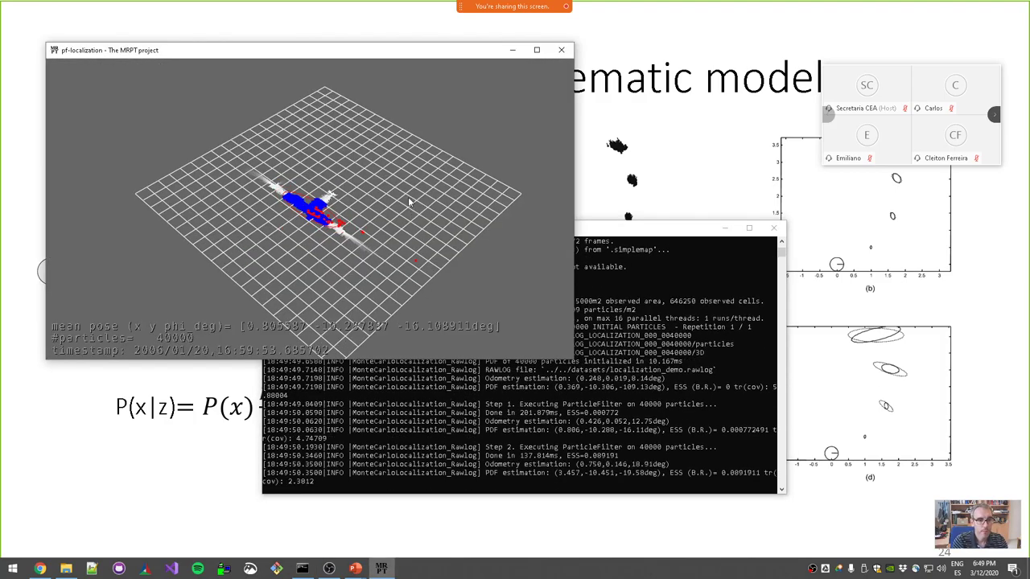
# Examine the particle cloud and laser scan along the corridor in the maximized 3D view, and close the viewer and command prompt
pyautogui.doubleClick(413, 66)
pyautogui.scroll(5, 585, 336)
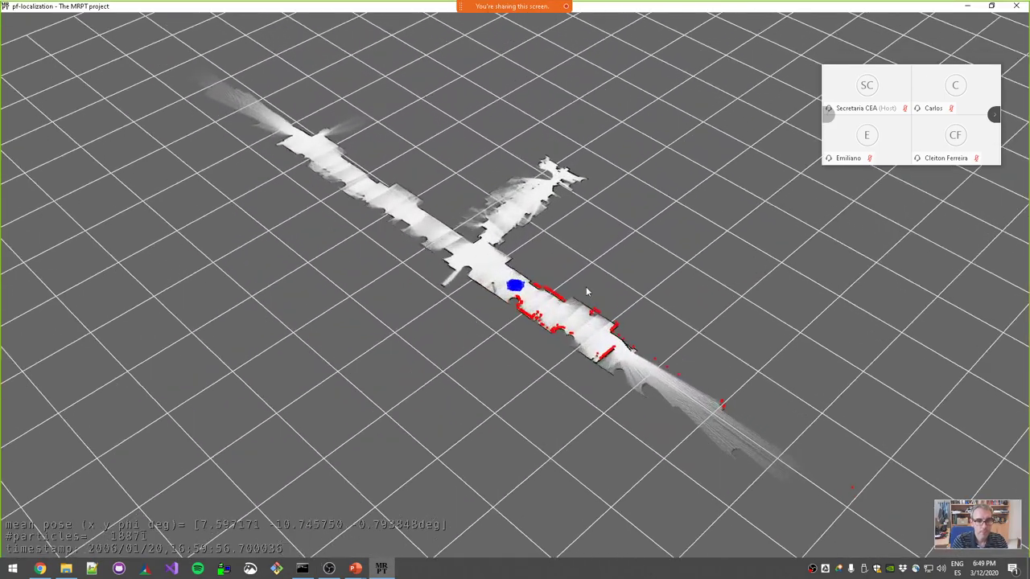
pyautogui.moveTo(584, 332); pyautogui.dragTo(644, 379)
pyautogui.scroll(7, 642, 377)
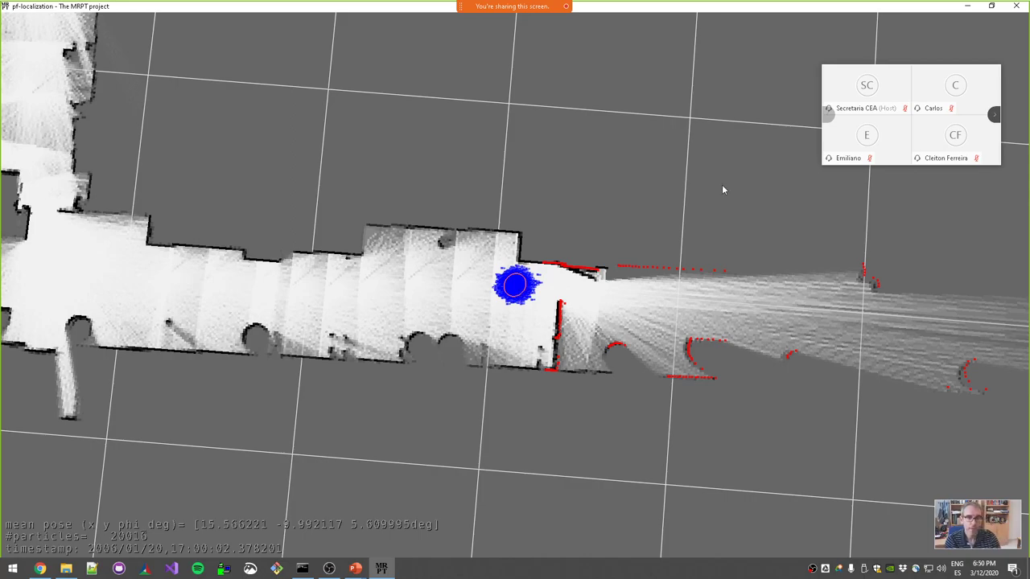
pyautogui.click(1016, 6)
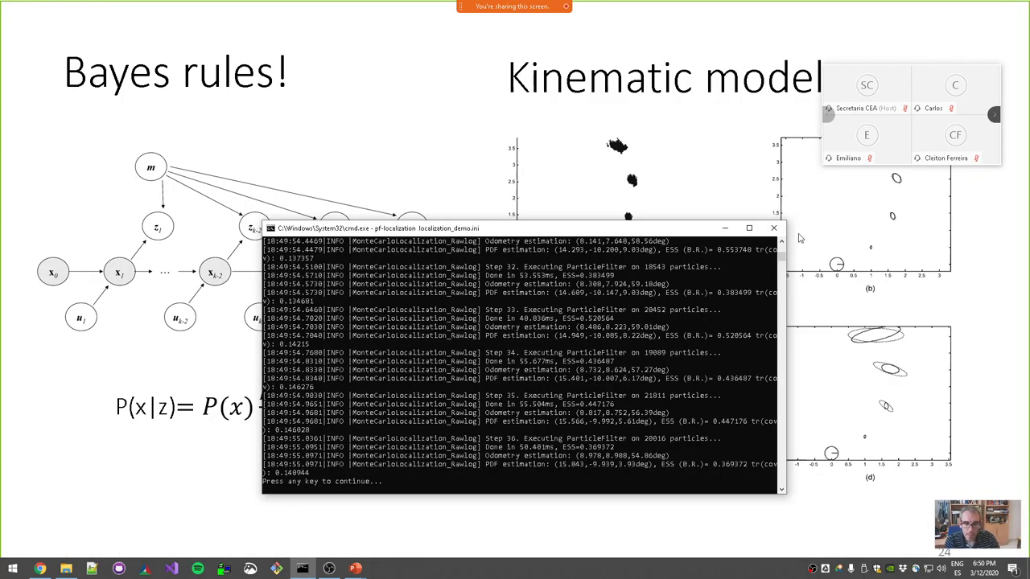
pyautogui.click(770, 230)
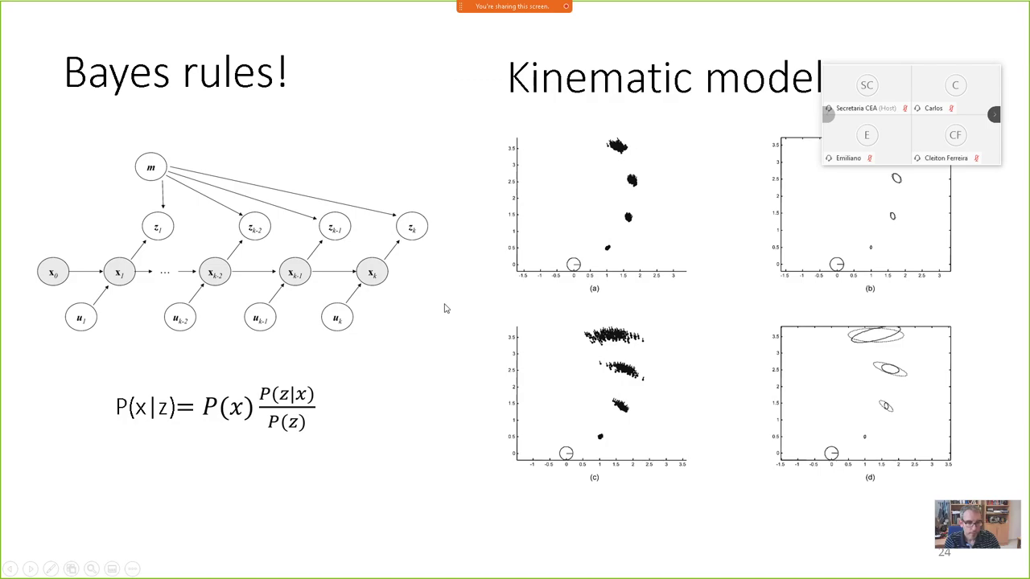
# Advance the slide show through the SLAM introduction and map building diagram to the 2D EKF slide on the kf-slam app
pyautogui.click(455, 321)
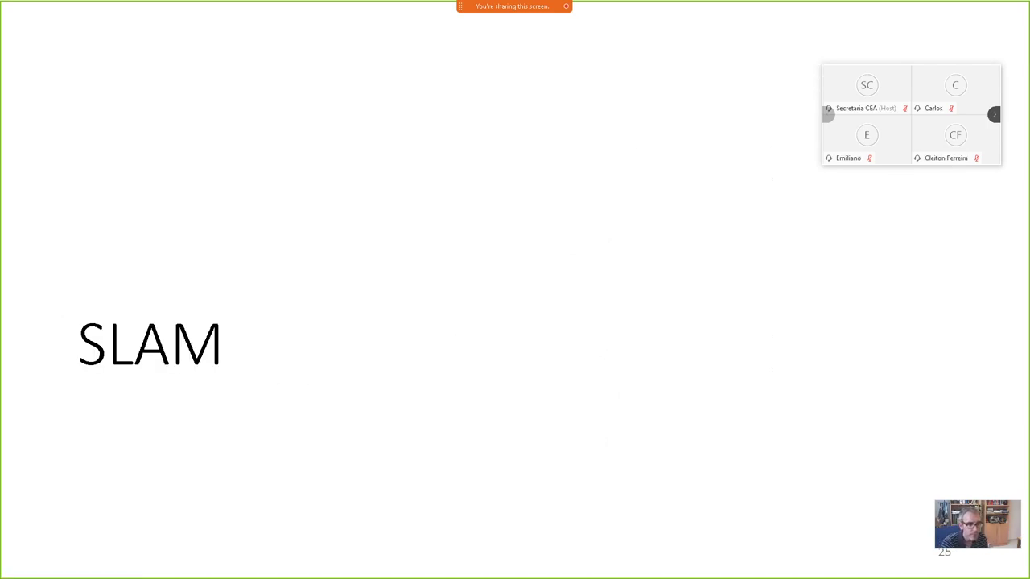
pyautogui.press('Right')
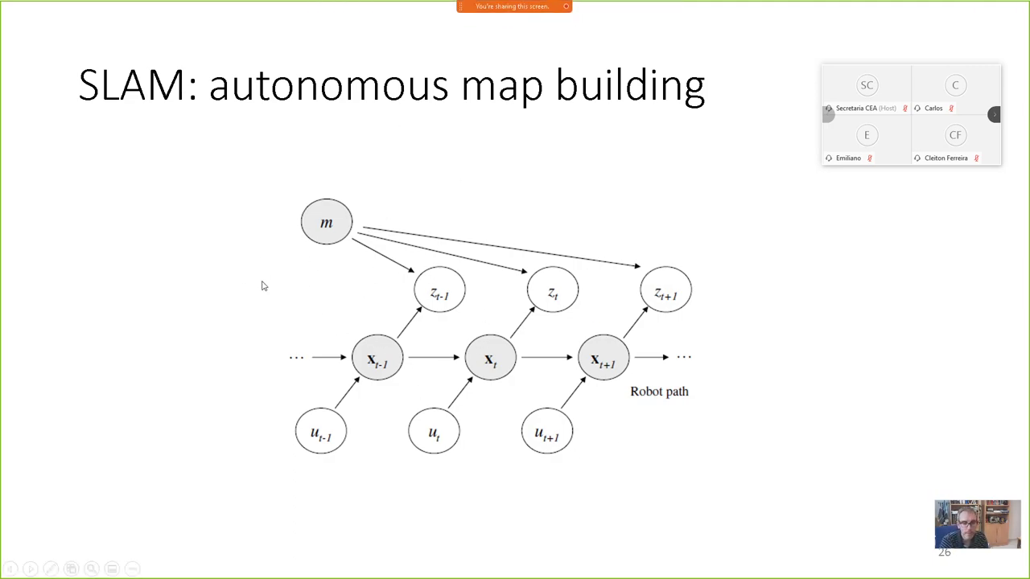
pyautogui.click(344, 286)
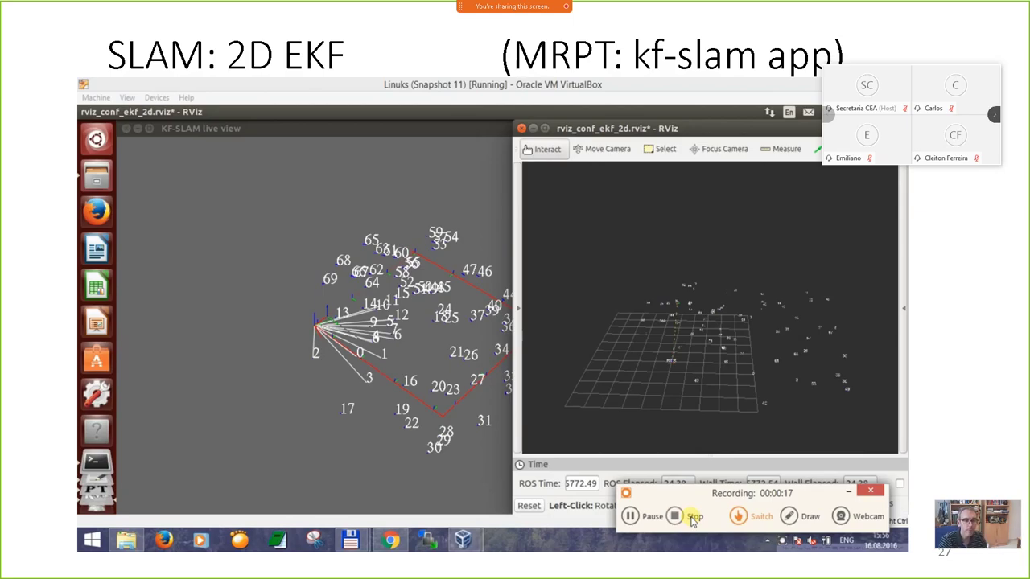
pyautogui.moveTo(339, 298)
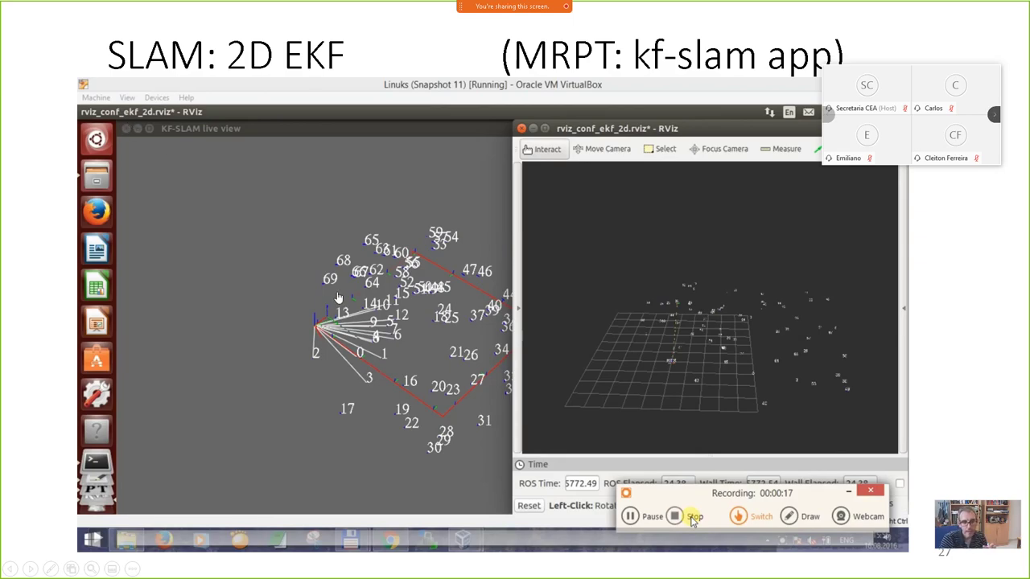